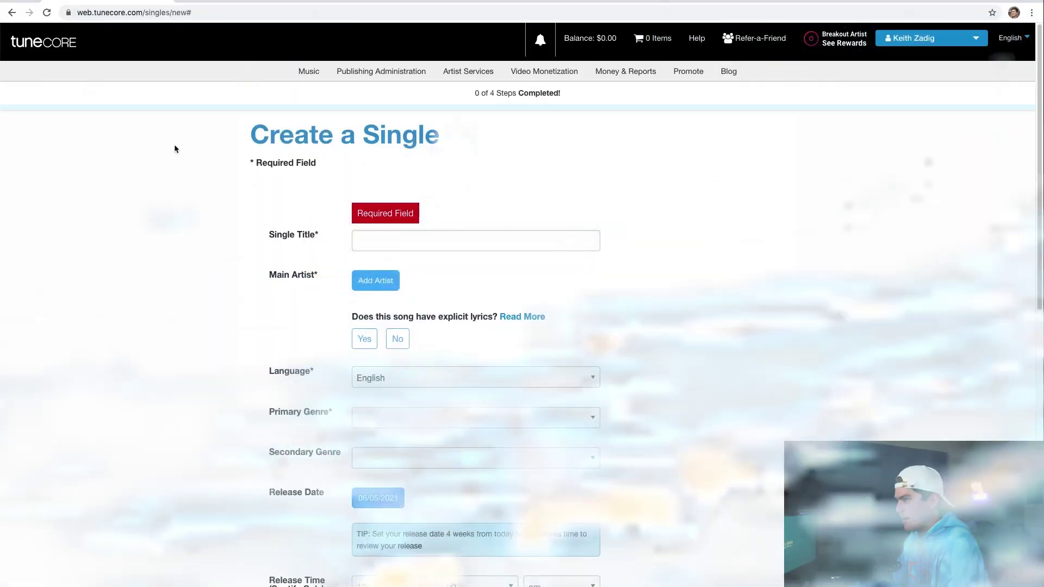
Step: Create a new single from the Music menu and enter '100 Percent' as its title
left_click(306, 73)
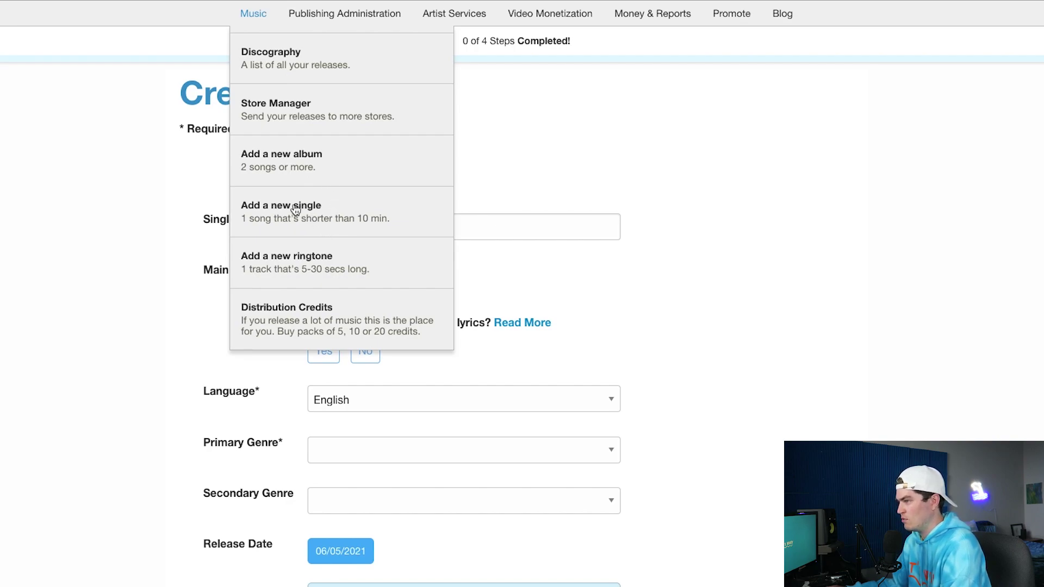
left_click(351, 216)
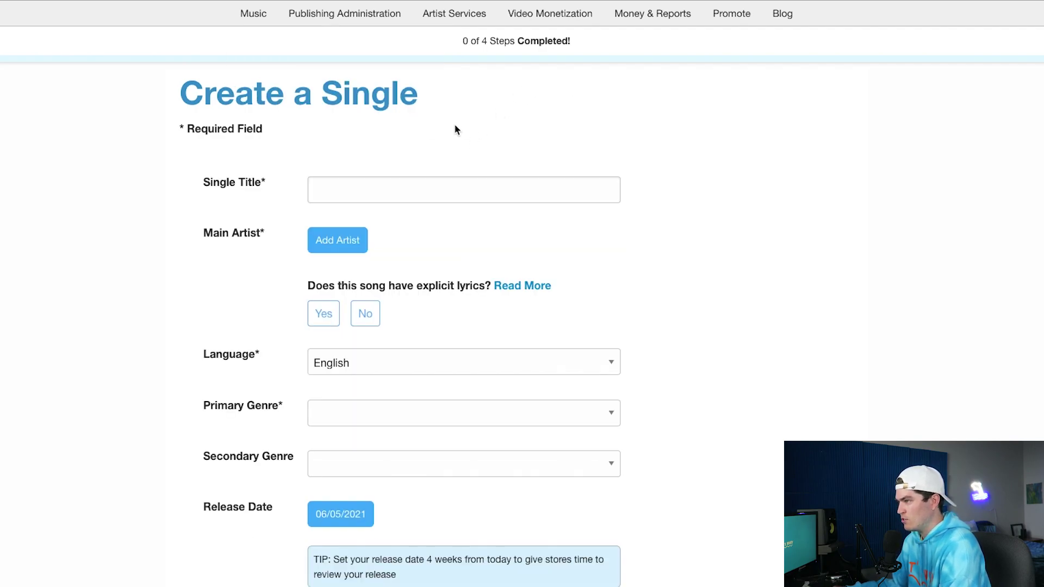
left_click(358, 178)
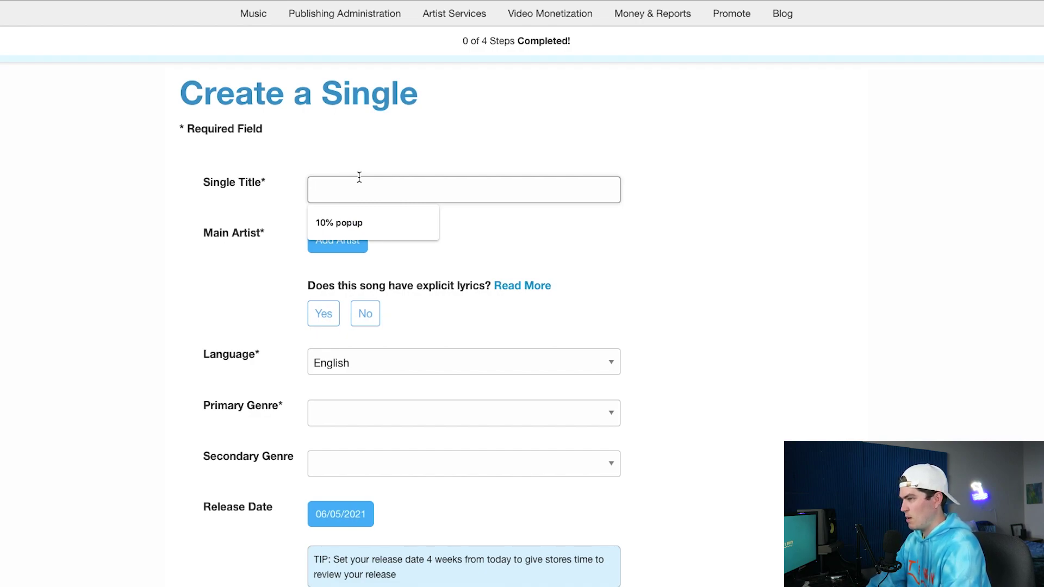
type("100 P")
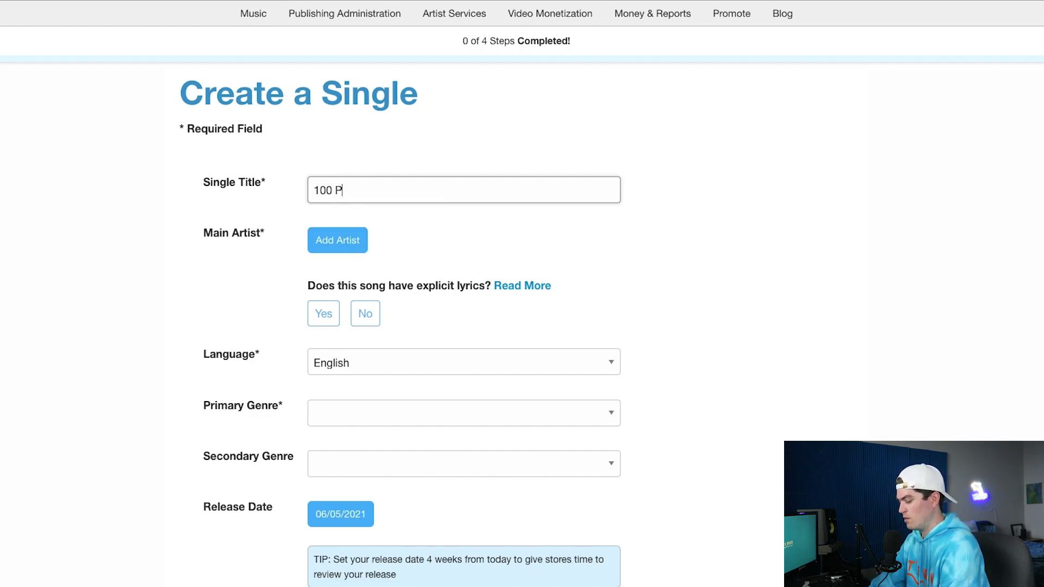
type("ercent")
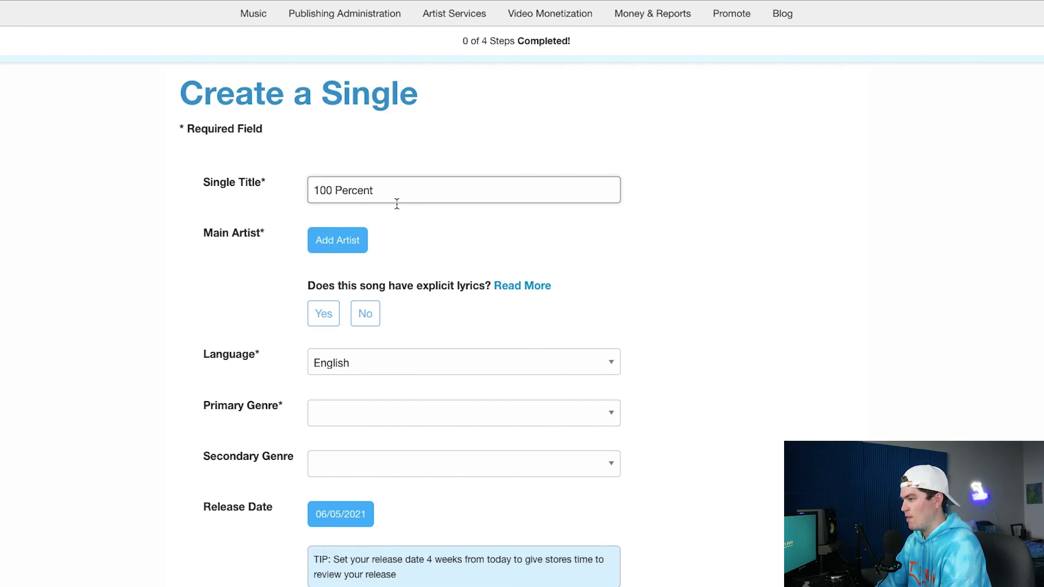
Step: Add KZ as main artist, linking KZ's Spotify and Apple Music profiles
left_click(350, 242)
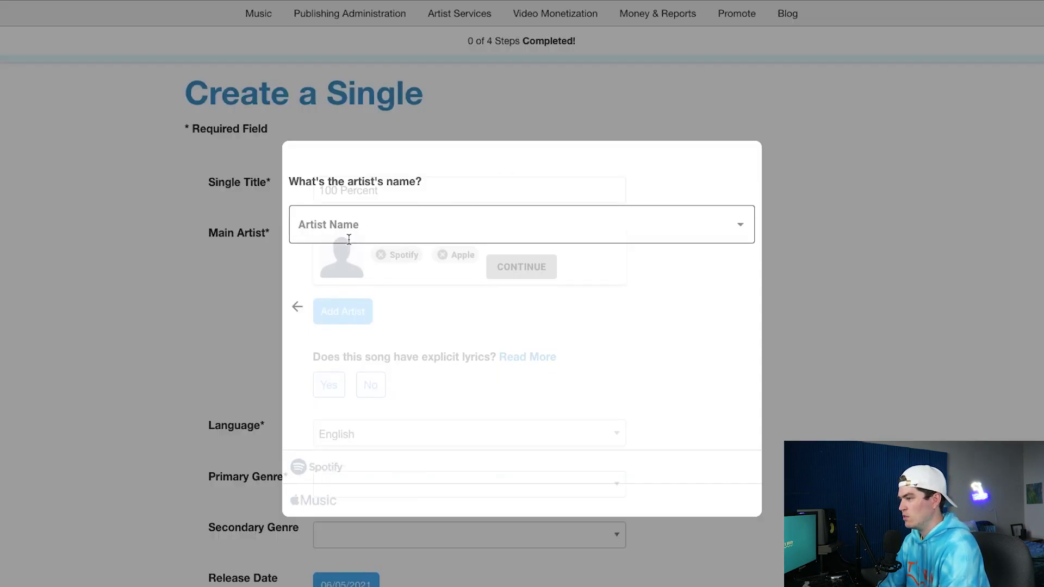
left_click(398, 225)
type("KZ")
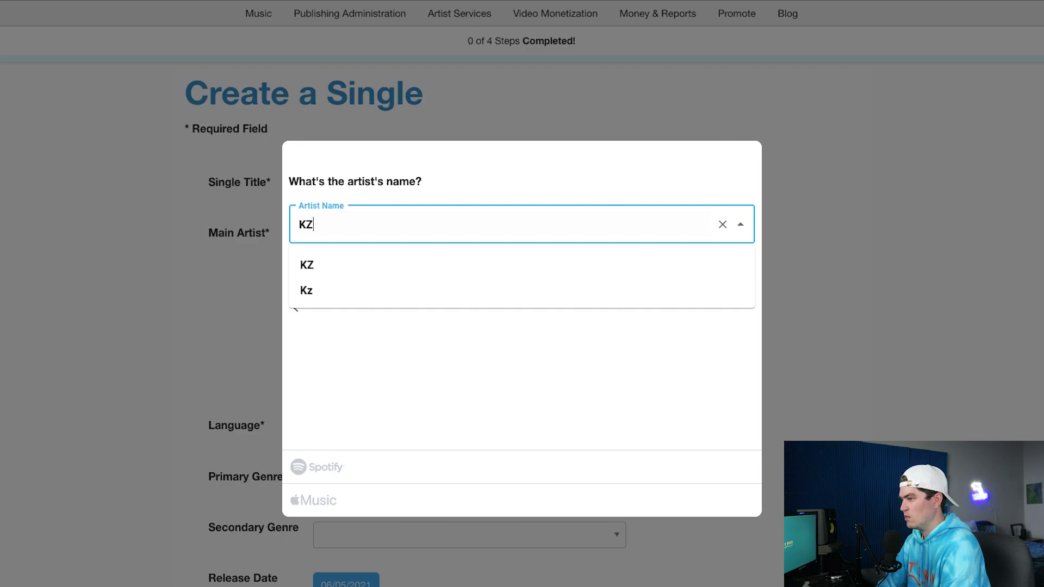
left_click(365, 264)
left_click(514, 266)
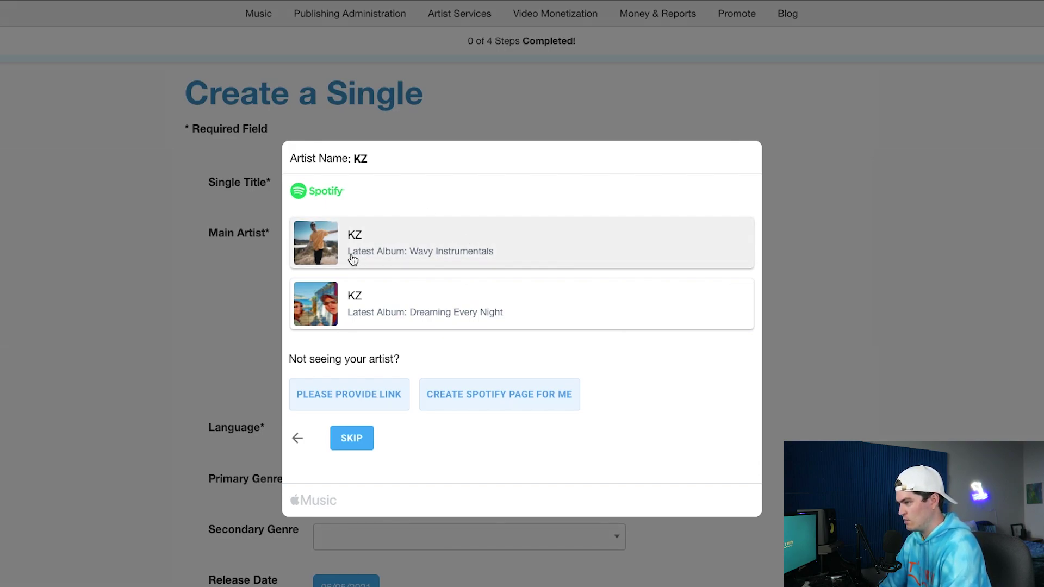
left_click(436, 227)
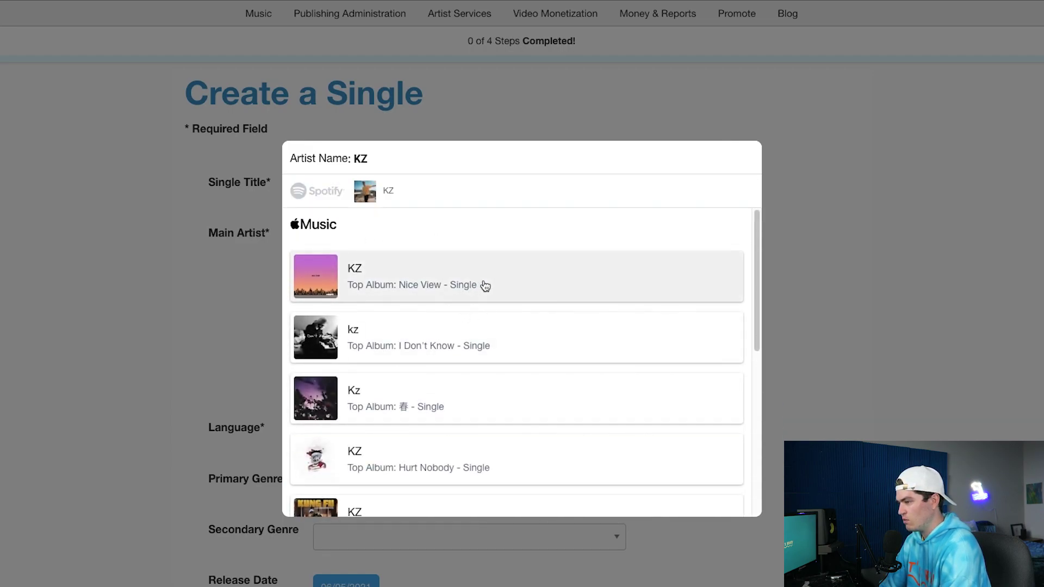
left_click(437, 285)
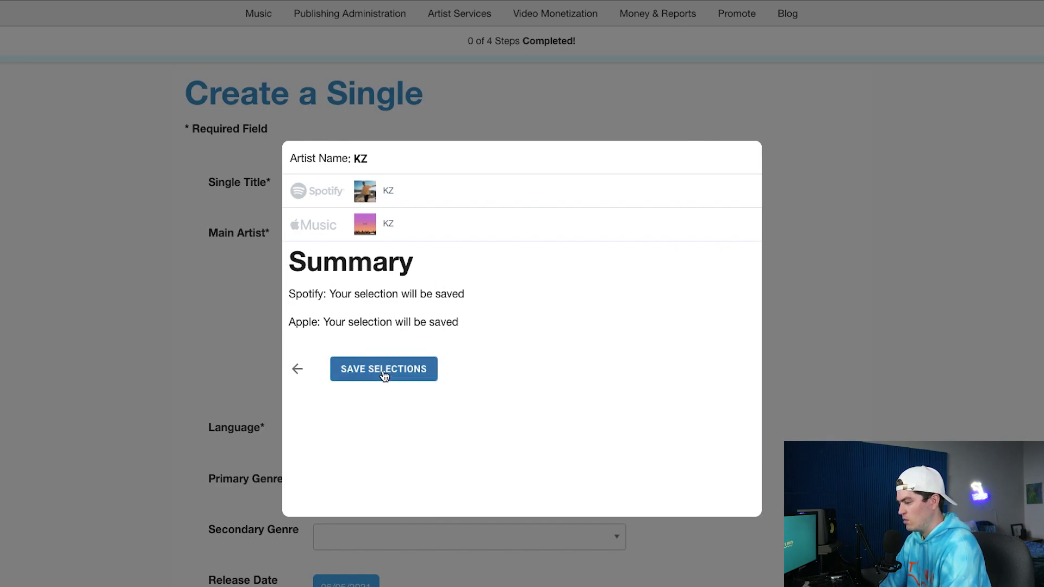
left_click(380, 379)
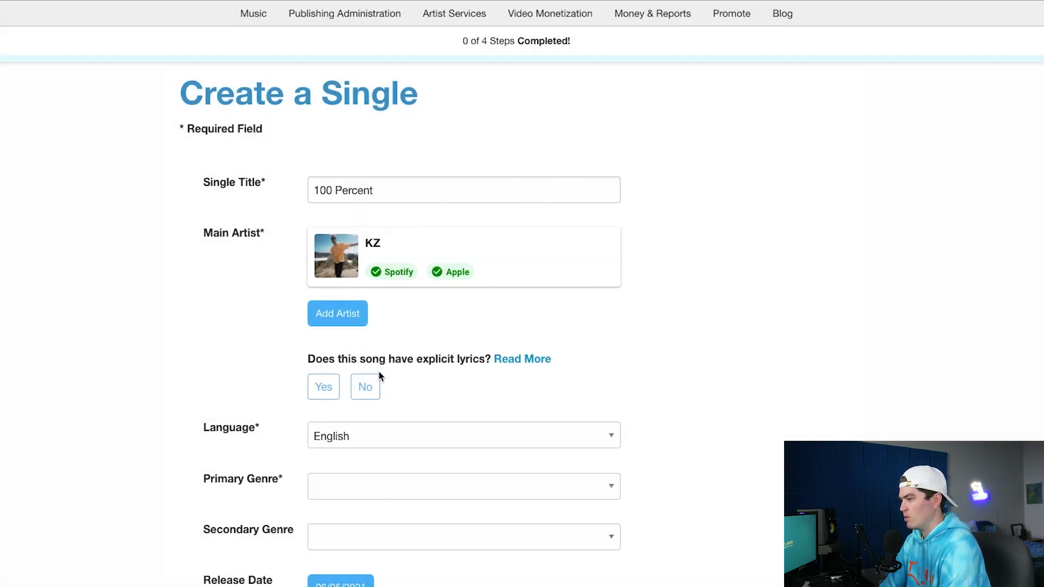
Step: Add Scotty Z as a second main artist with Spotify and Apple Music profiles linked
left_click(346, 315)
left_click(440, 224)
type("Scotty")
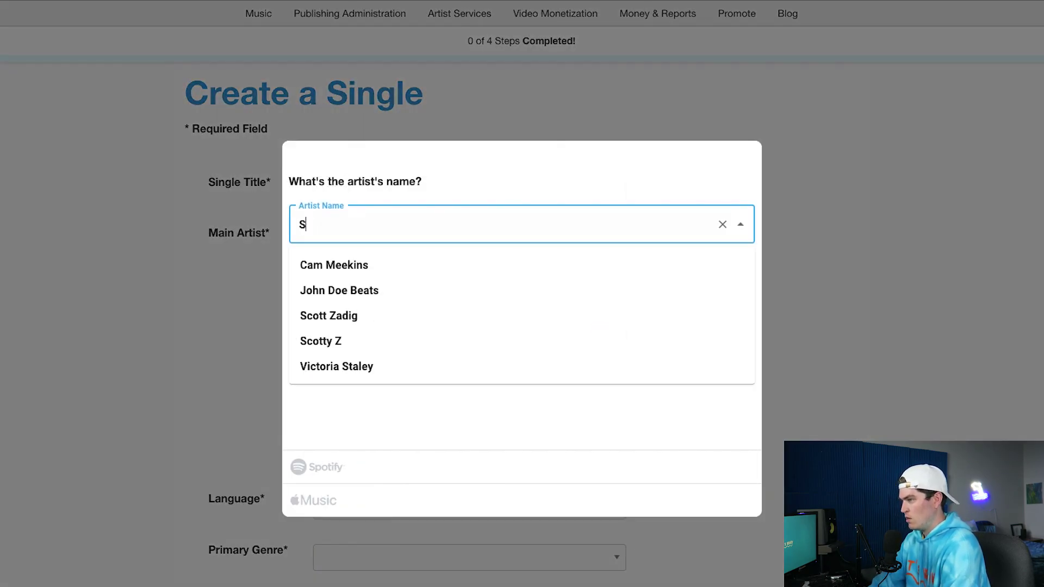
left_click(379, 265)
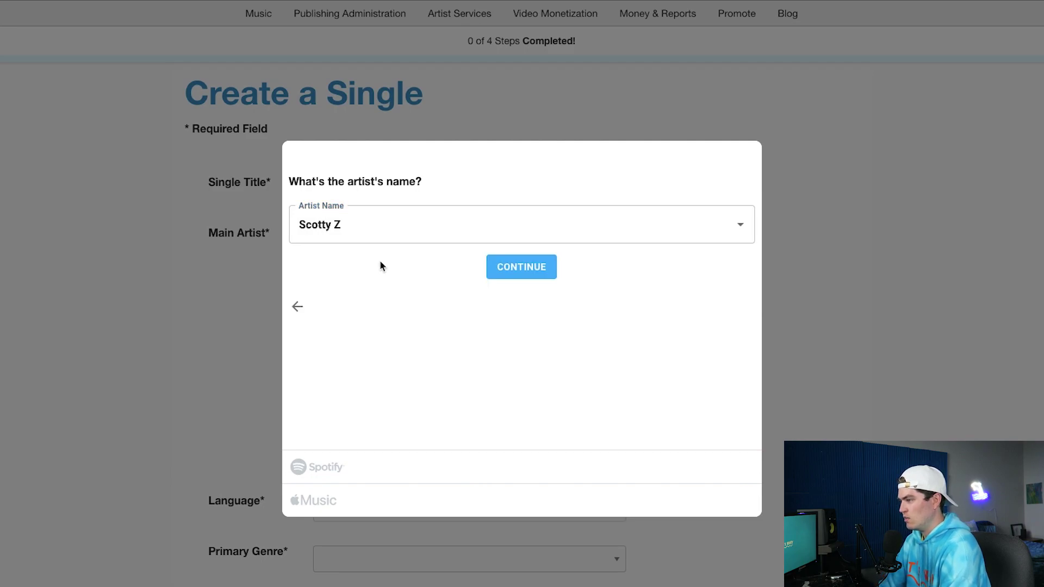
left_click(530, 265)
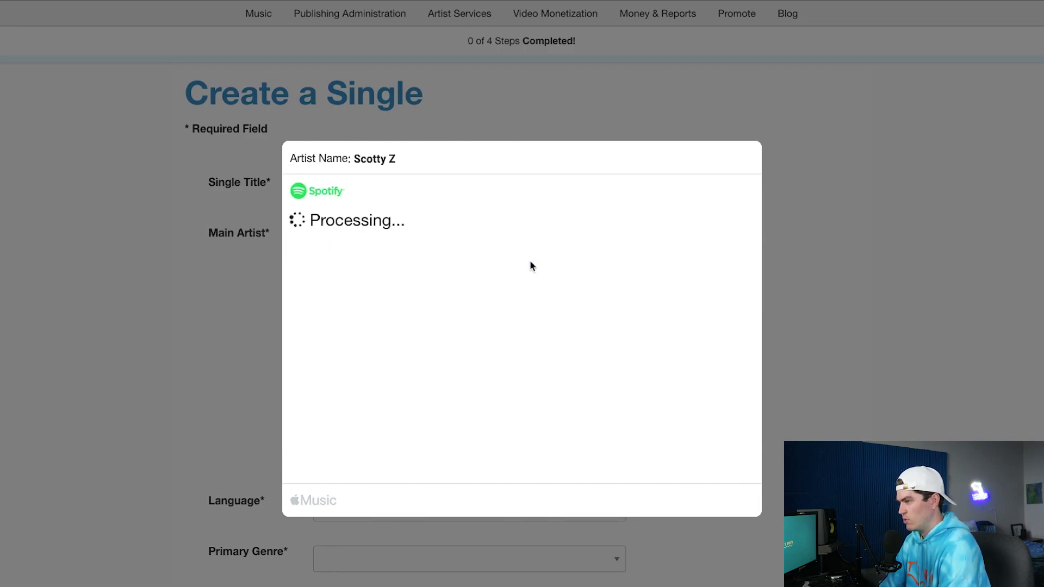
left_click(511, 253)
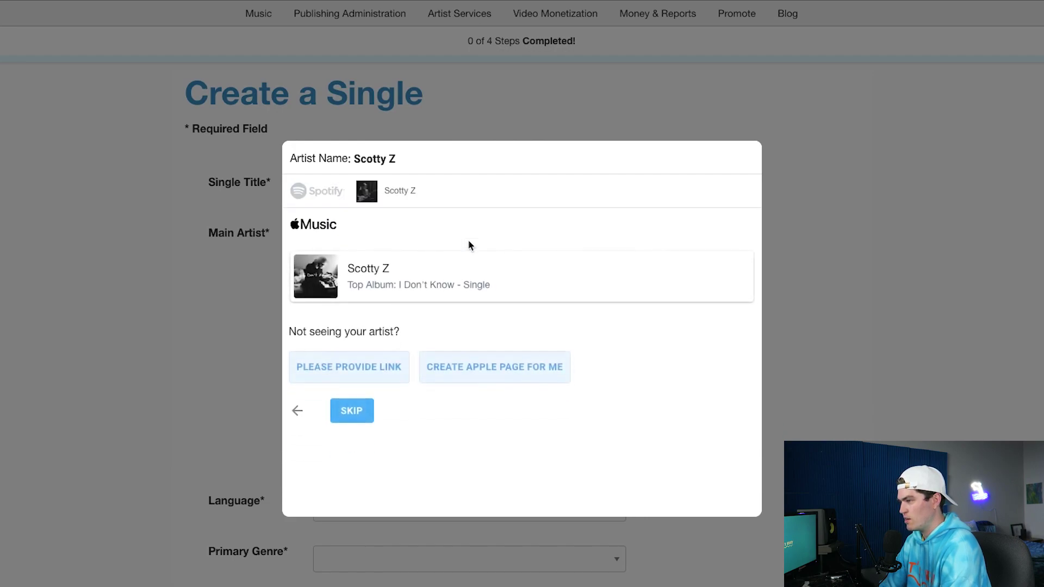
left_click(468, 288)
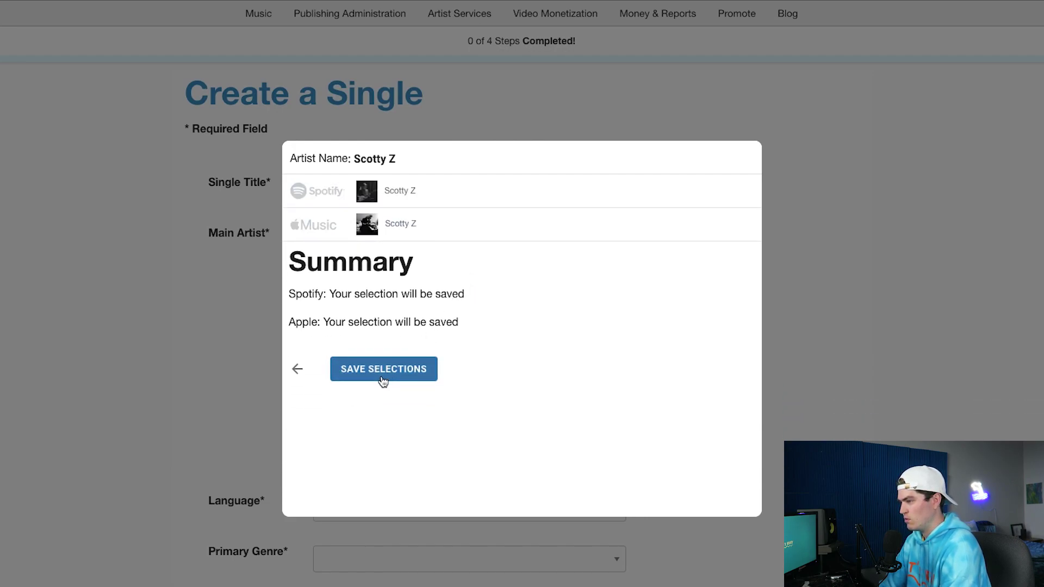
left_click(382, 374)
scroll(388, 402, "down", 2)
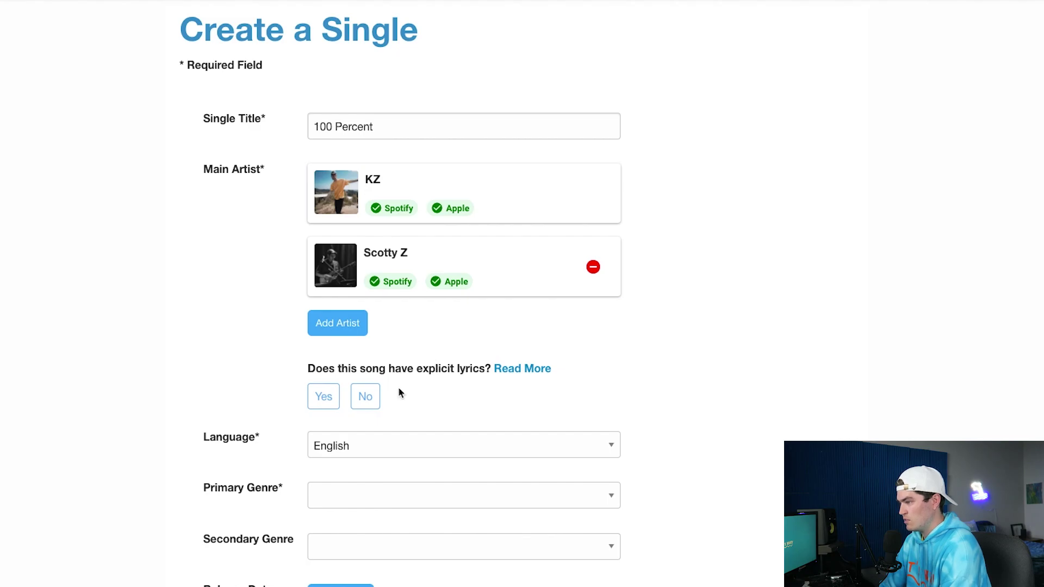
Step: Answer No to both the explicit-lyrics and explicit-version questions
left_click(366, 397)
scroll(423, 407, "down", 2)
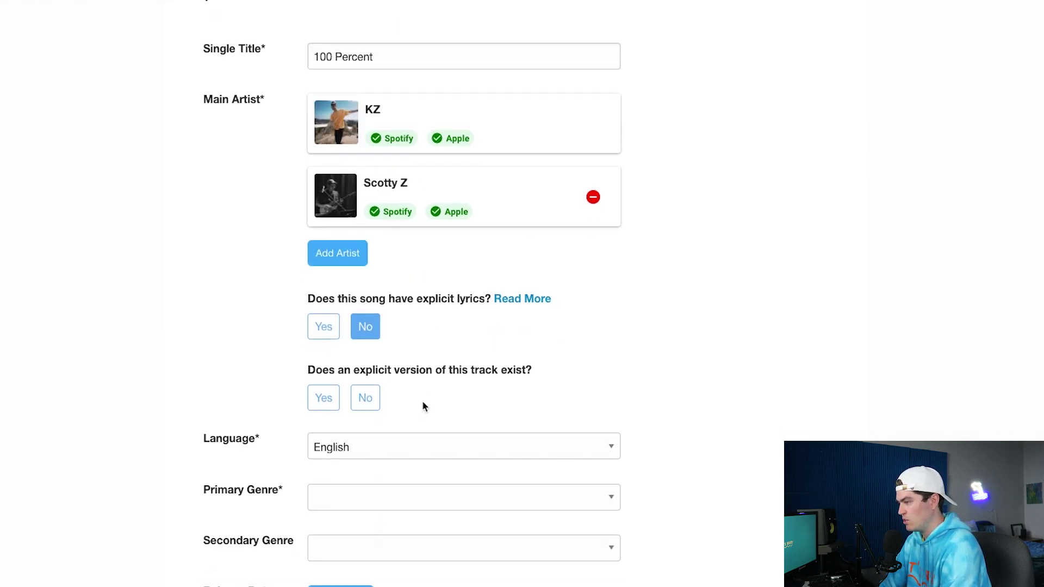
scroll(421, 399, "down", 1)
left_click(372, 369)
scroll(373, 369, "down", 2)
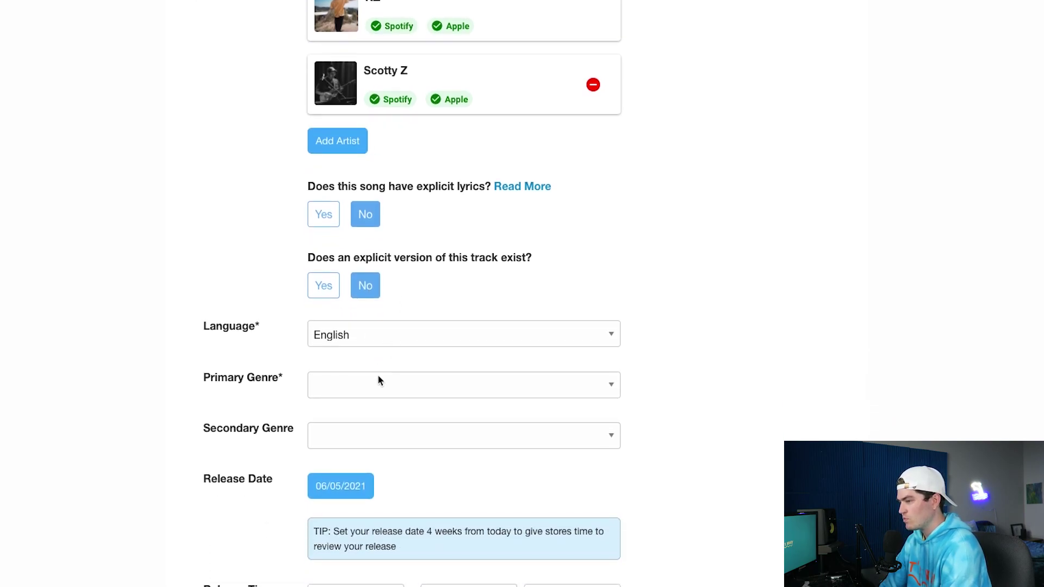
scroll(381, 376, "down", 1)
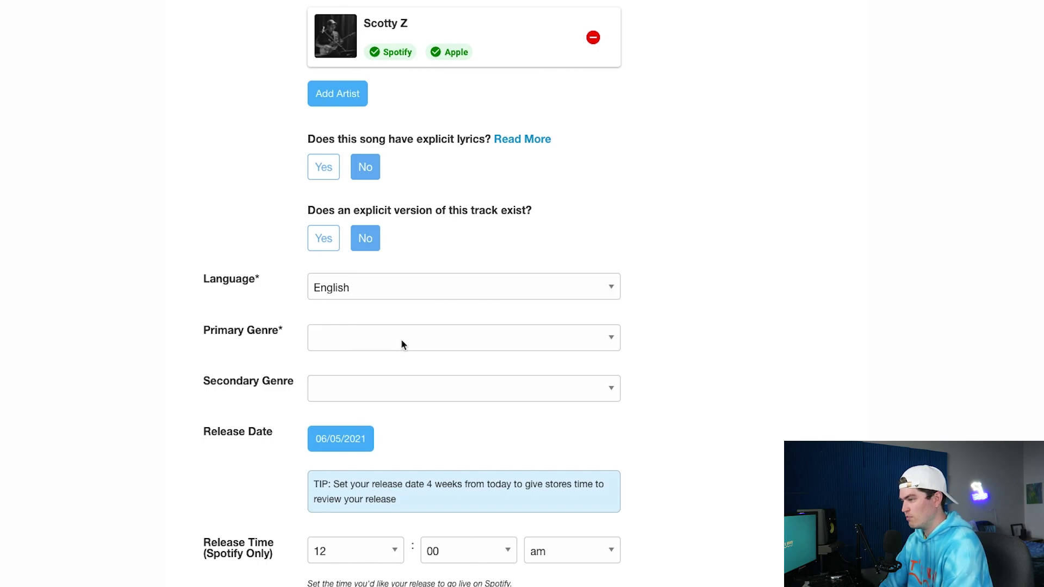
Step: Set primary genre to Hip Hop/Rap and secondary genre to Singer/Songwriter
left_click(401, 338)
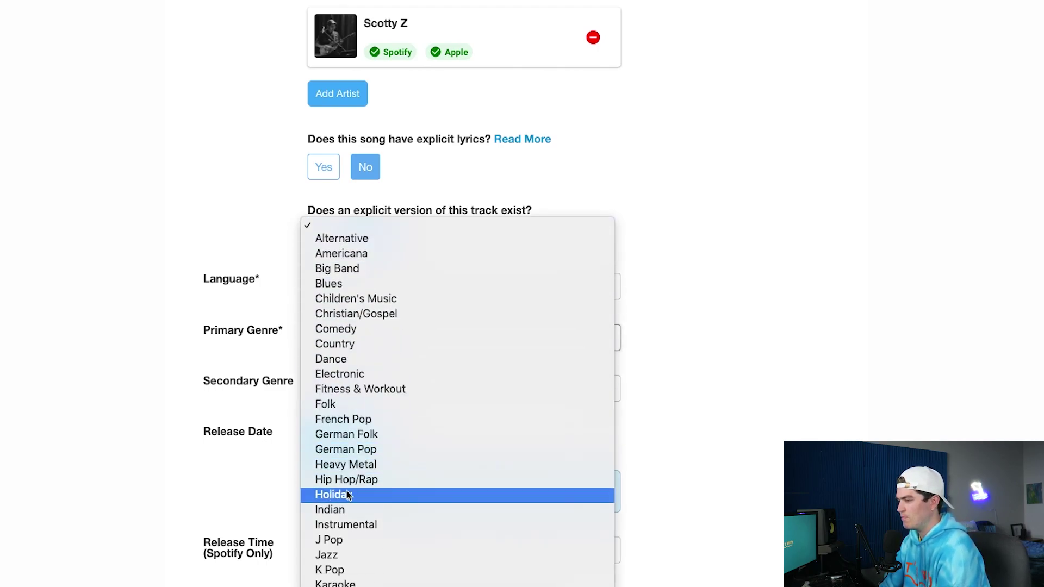
left_click(365, 480)
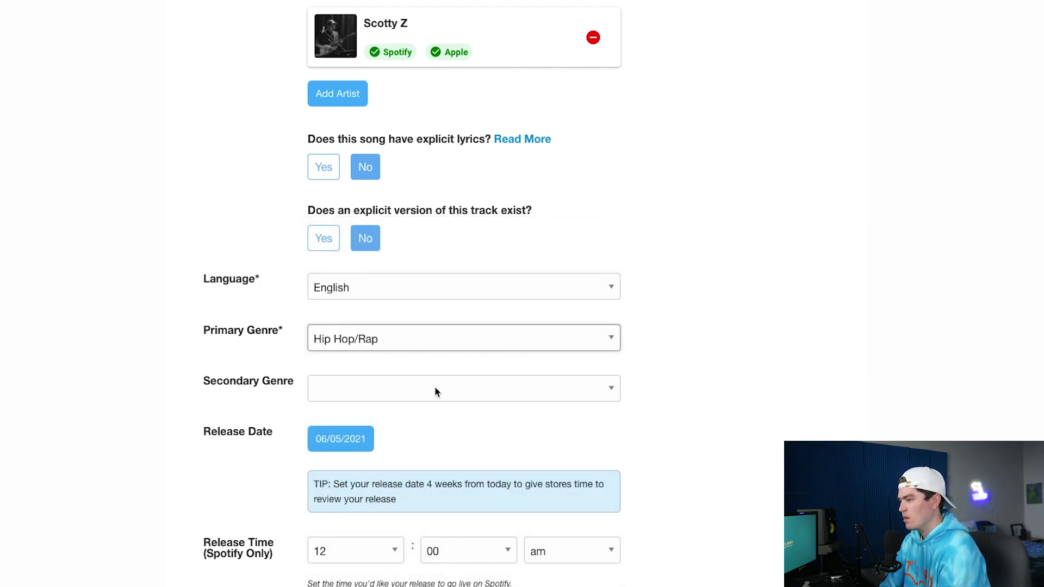
left_click(435, 390)
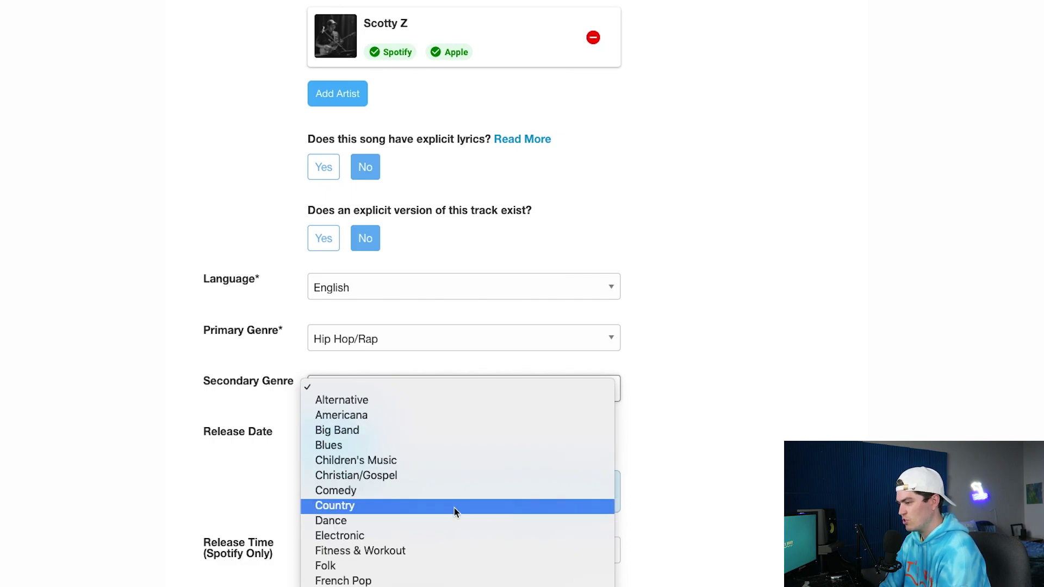
scroll(455, 512, "down", 10)
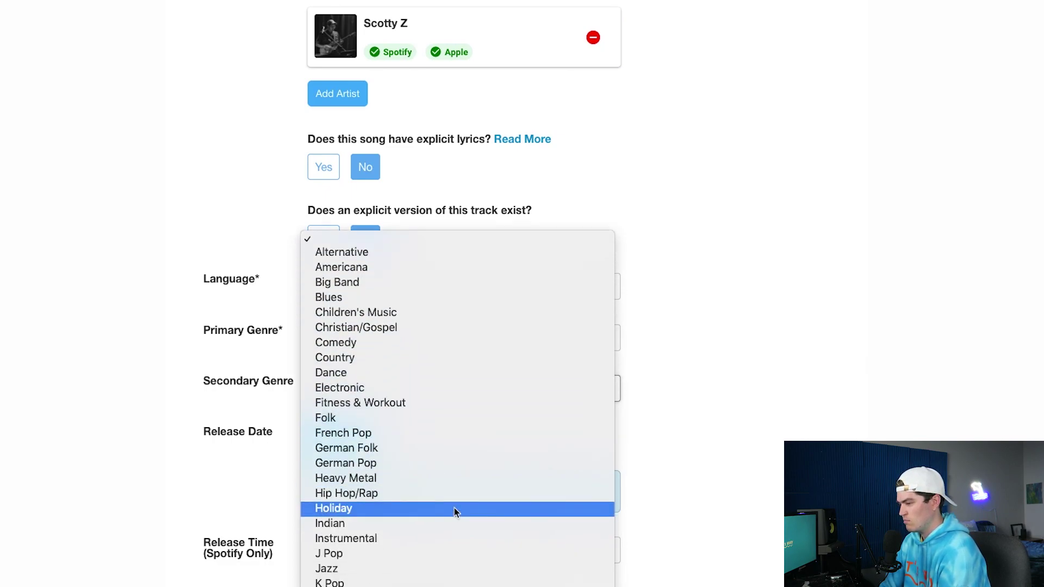
scroll(454, 508, "down", 2)
scroll(455, 508, "down", 2)
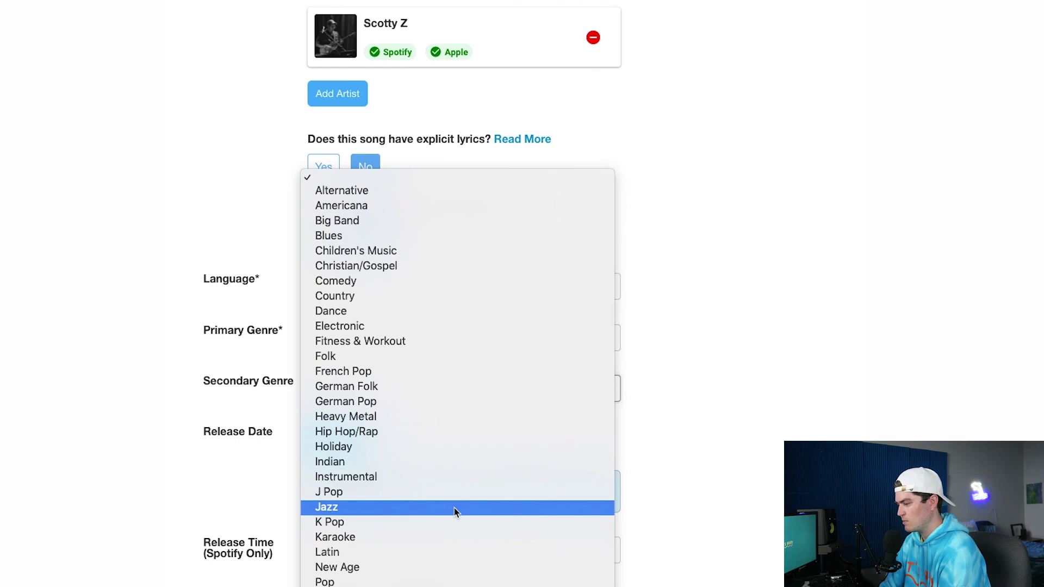
scroll(455, 513, "down", 1)
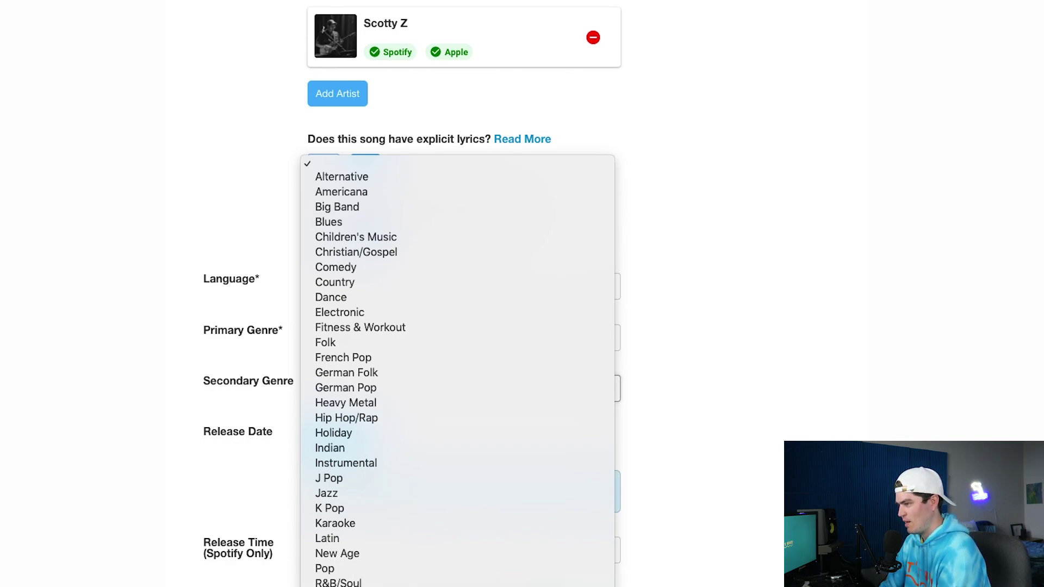
key("Return")
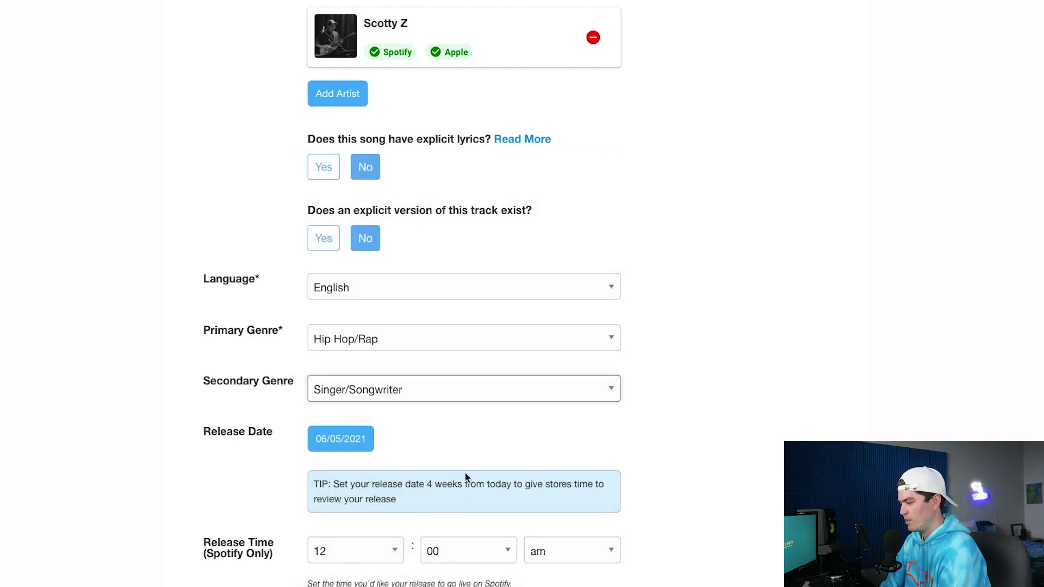
scroll(441, 415, "down", 1)
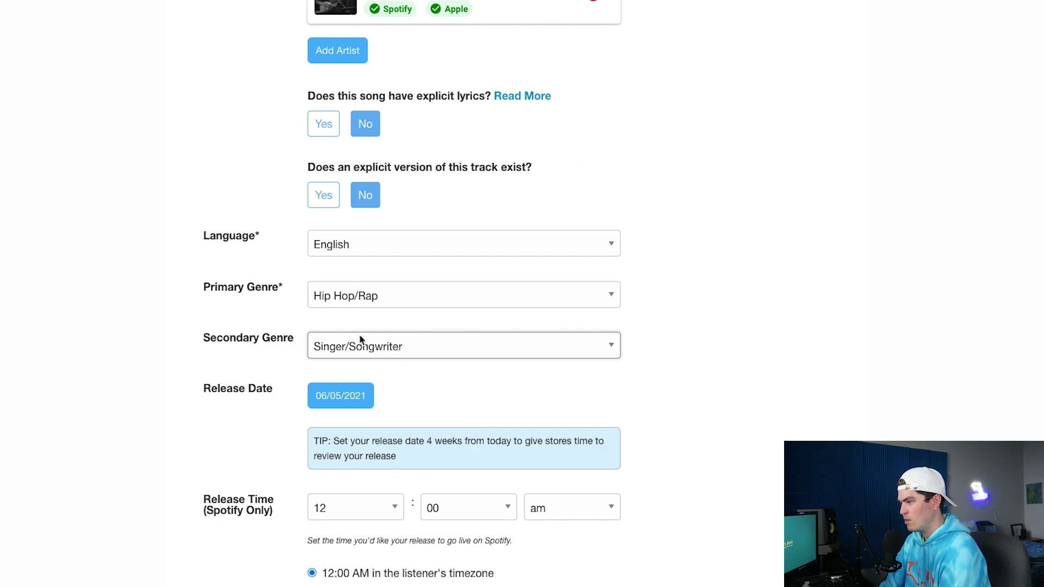
Step: Pick 25 June 2021 in the Release Date calendar, replacing the 06/05/2021 default
left_click(353, 403)
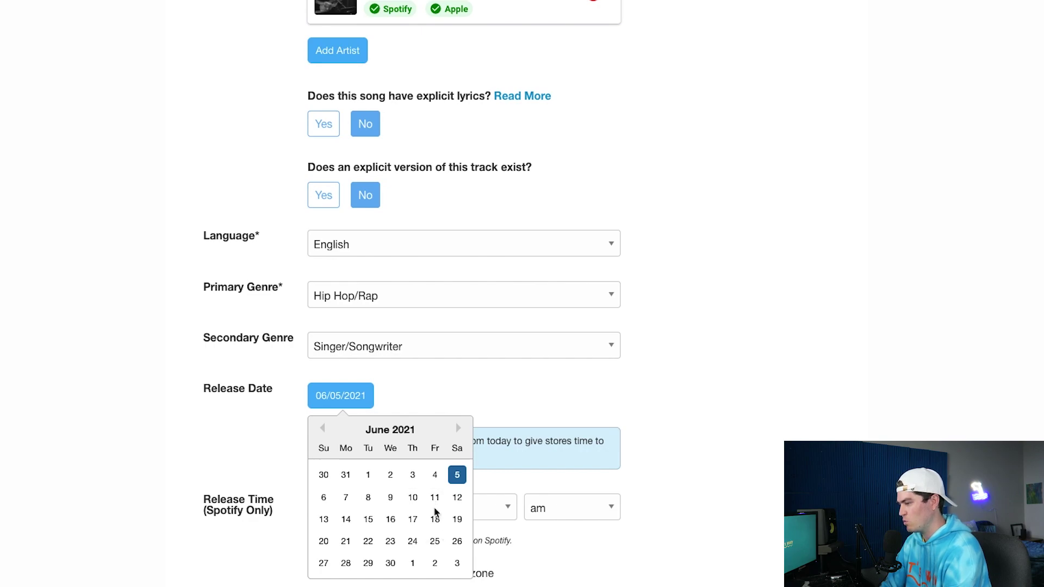
left_click(435, 541)
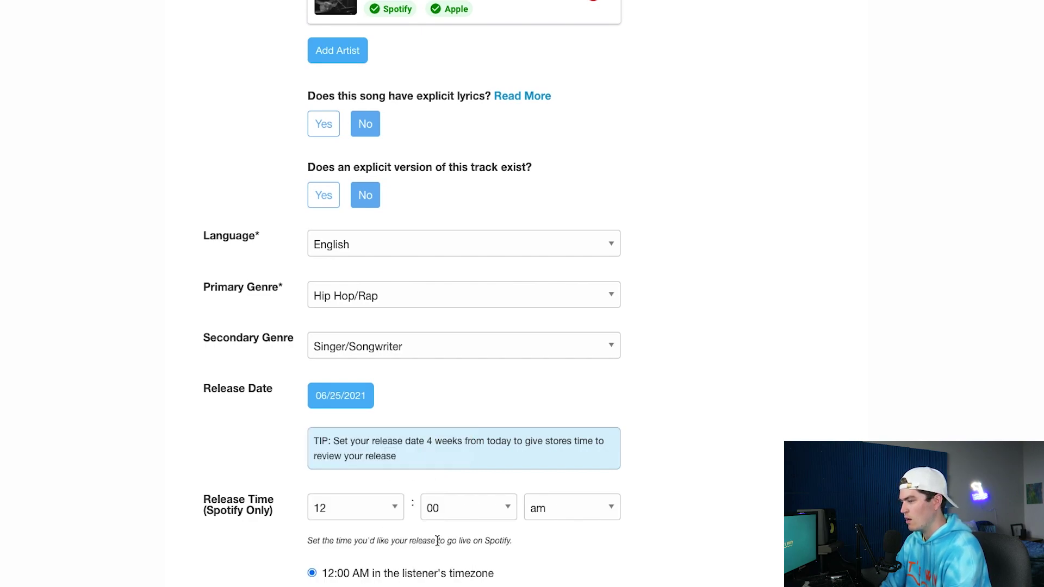
scroll(326, 535, "down", 1)
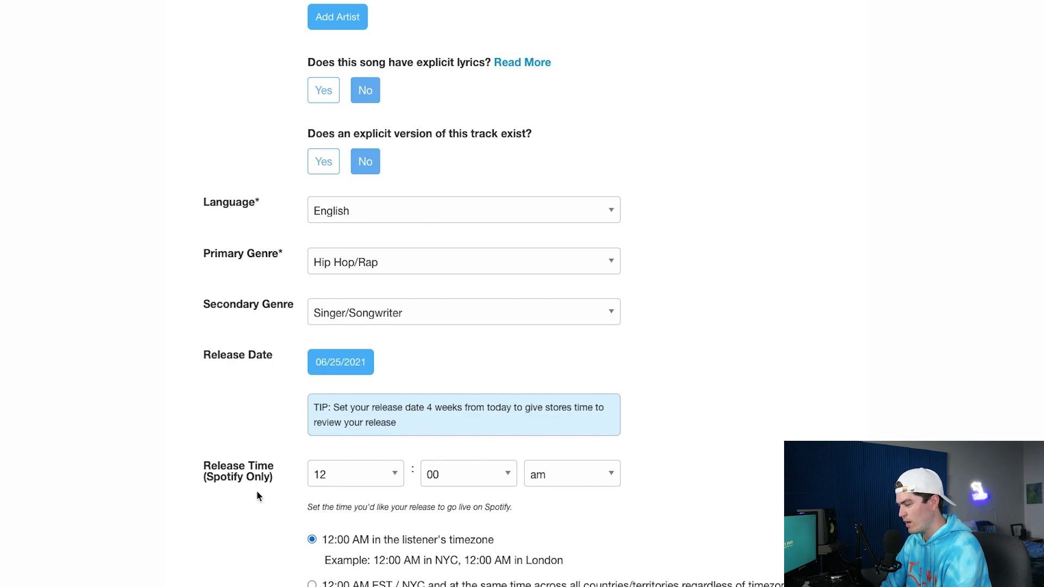
Step: Fill in the Label Name as Shop By KZ, LLC
scroll(256, 490, "down", 1)
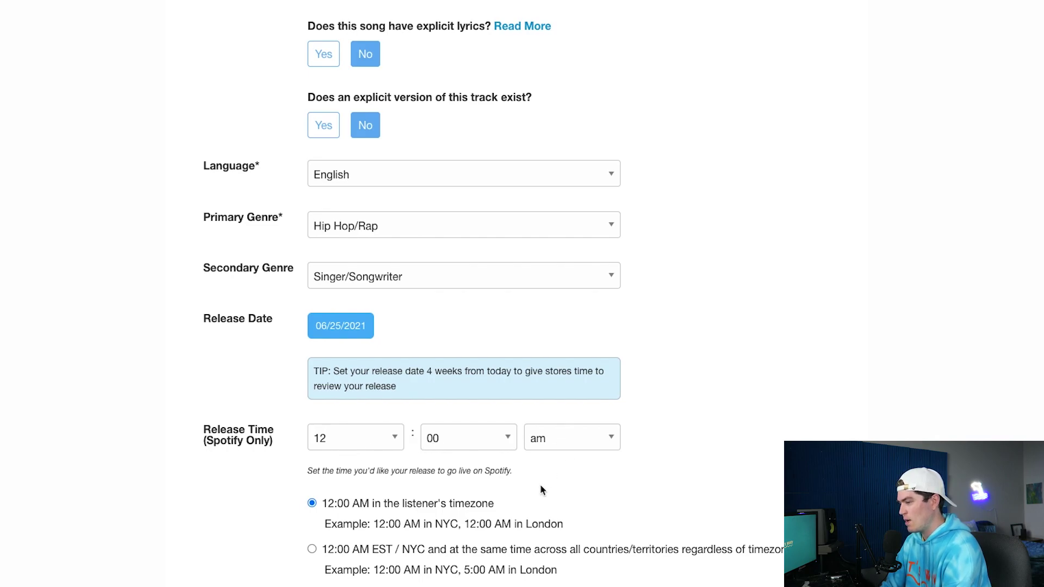
scroll(388, 519, "down", 1)
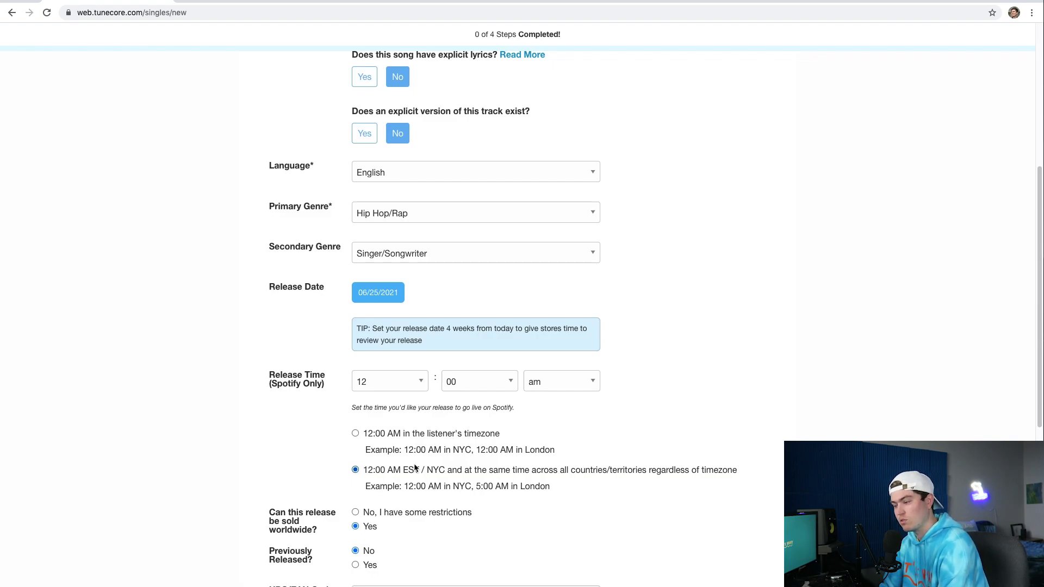
scroll(433, 471, "down", 2)
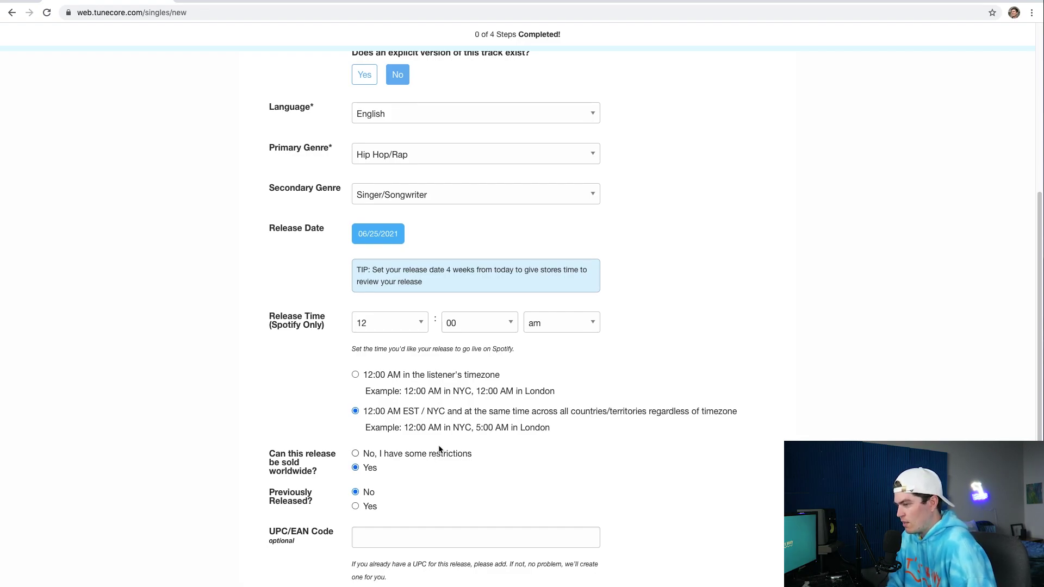
scroll(440, 448, "down", 1)
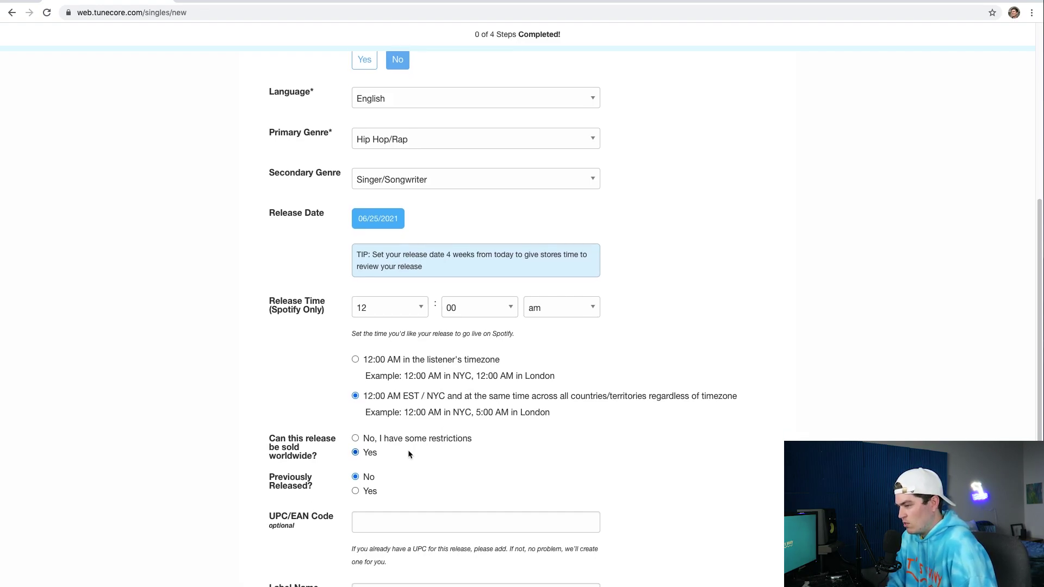
scroll(409, 454, "down", 2)
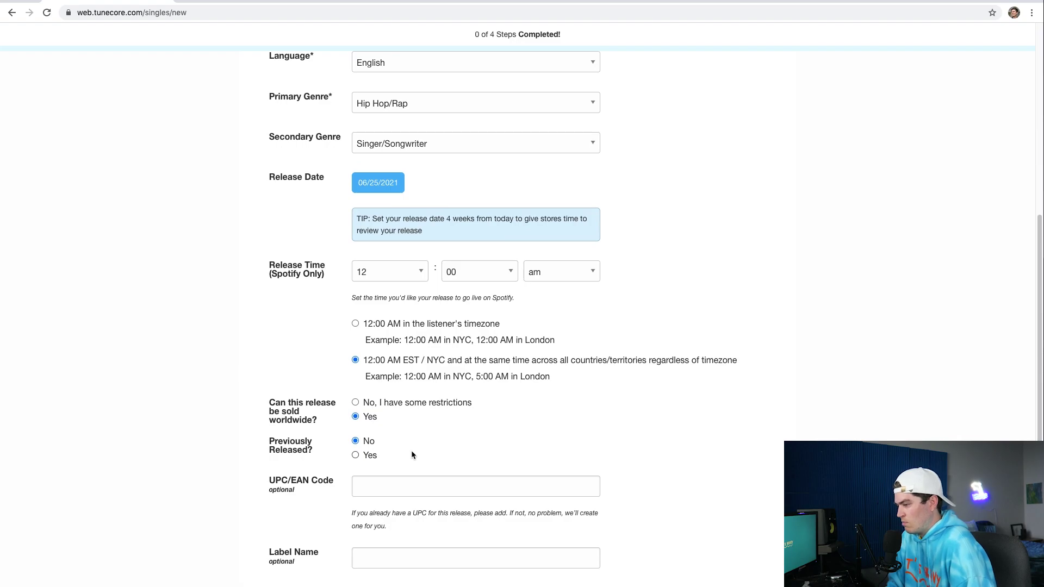
scroll(431, 492, "down", 3)
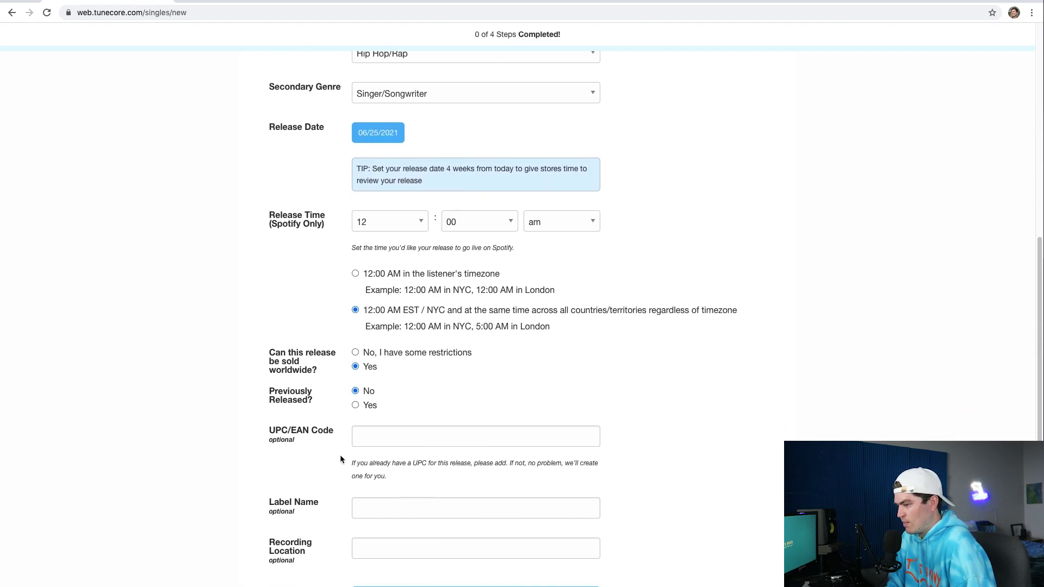
scroll(407, 499, "down", 3)
left_click(411, 437)
type("Shop By KZ, LLC")
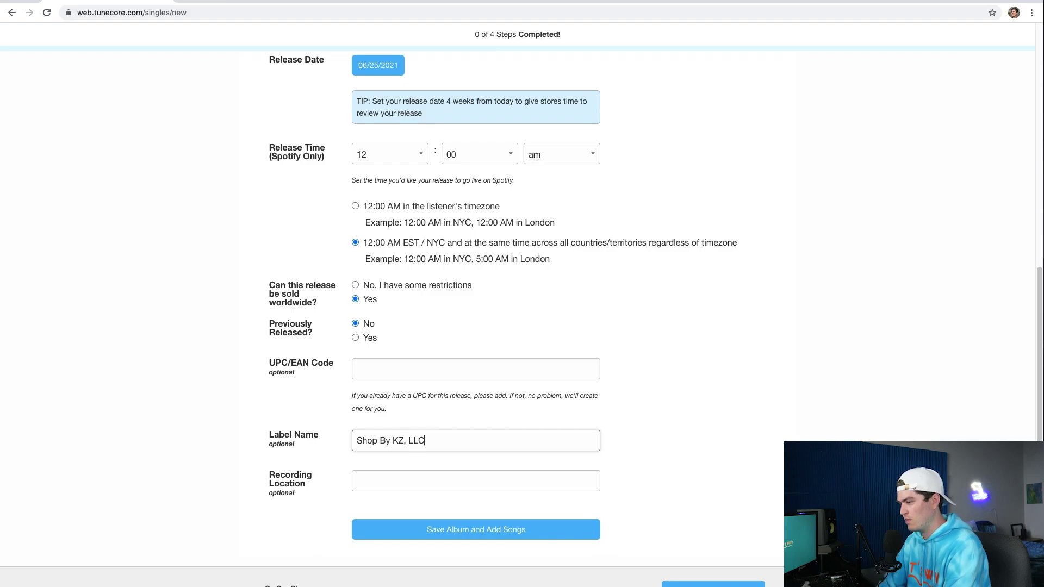
Step: Keep the 12:00 AM EST/NYC release time and save the album details
scroll(392, 319, "down", 3)
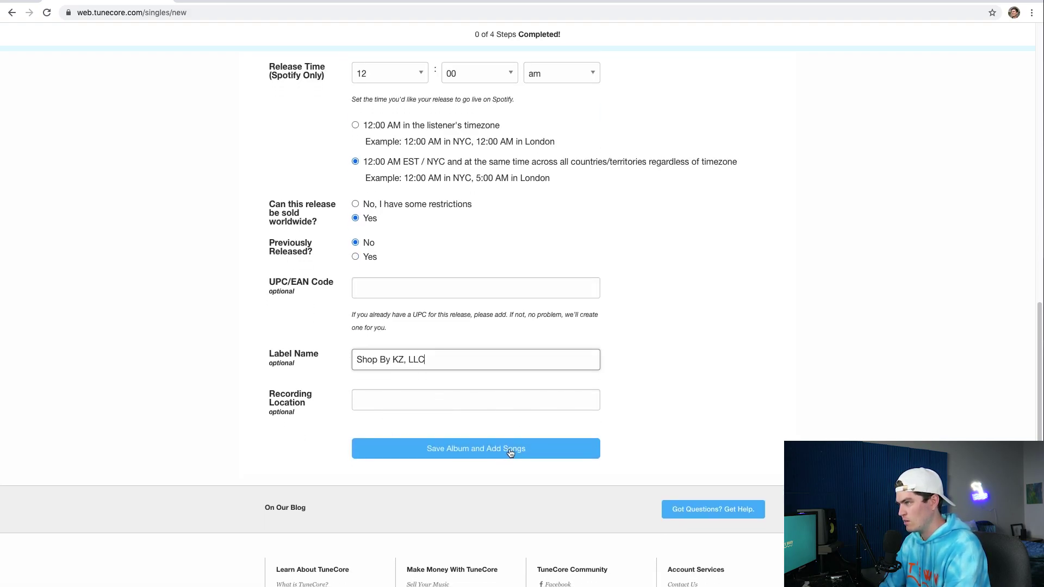
scroll(509, 453, "up", 15)
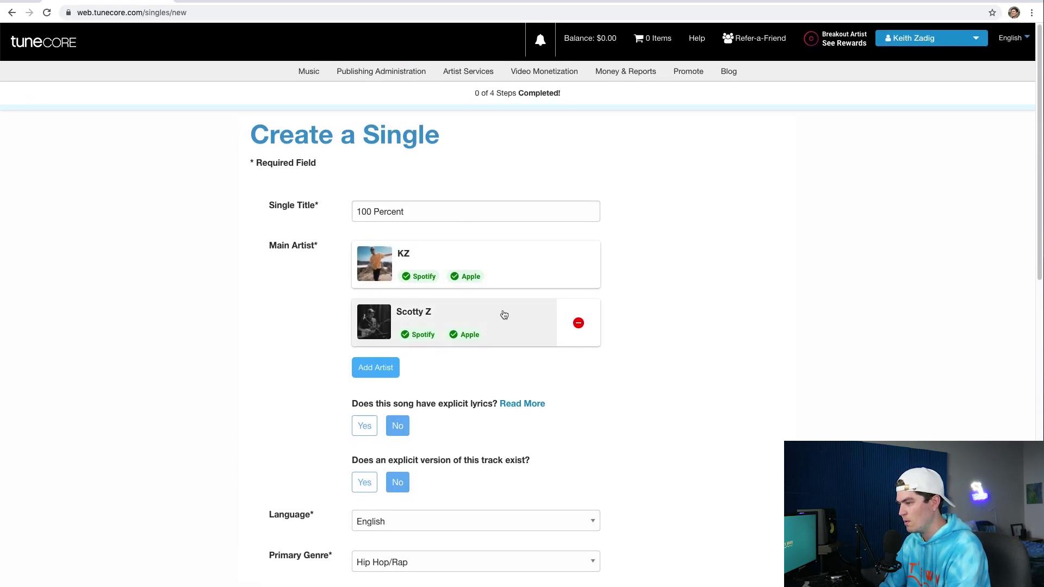
scroll(511, 384, "down", 5)
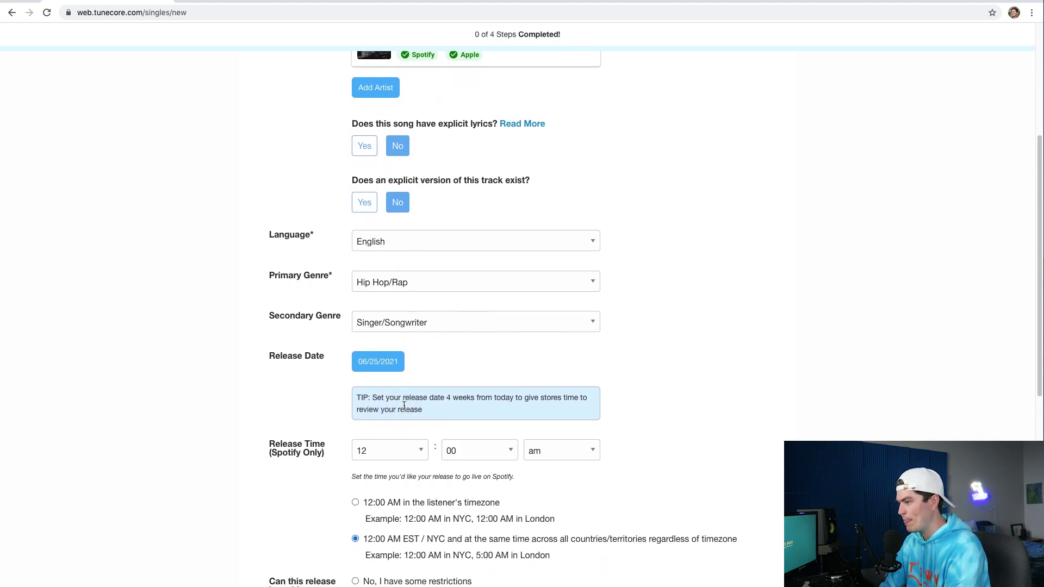
scroll(404, 406, "down", 2)
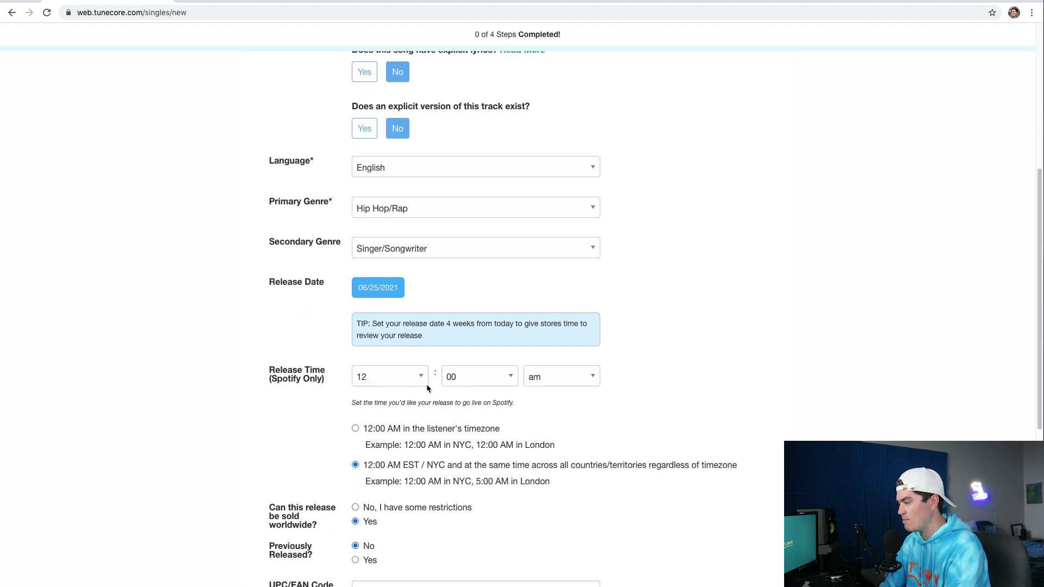
scroll(486, 386, "down", 3)
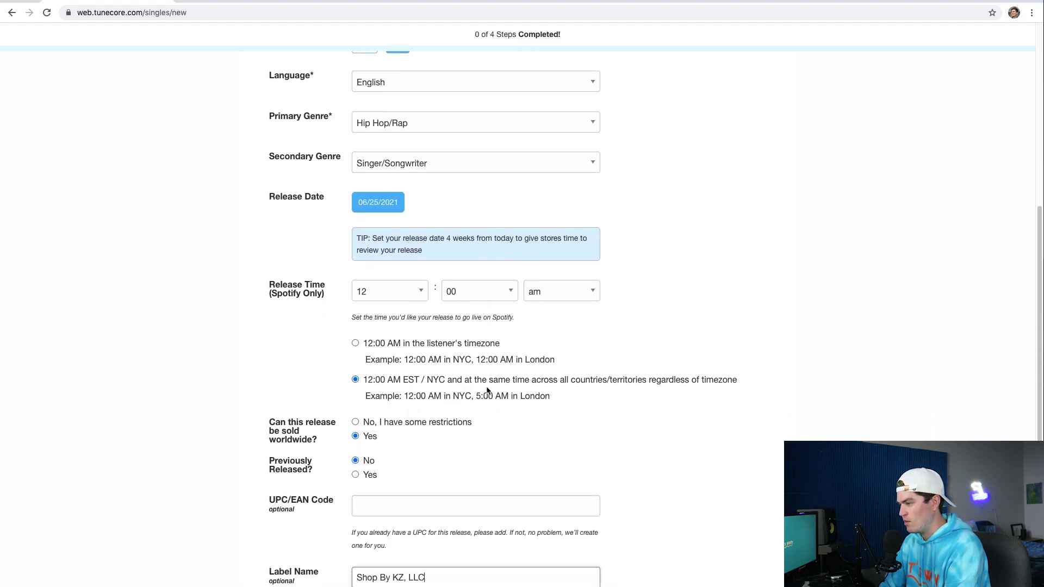
scroll(378, 409, "down", 3)
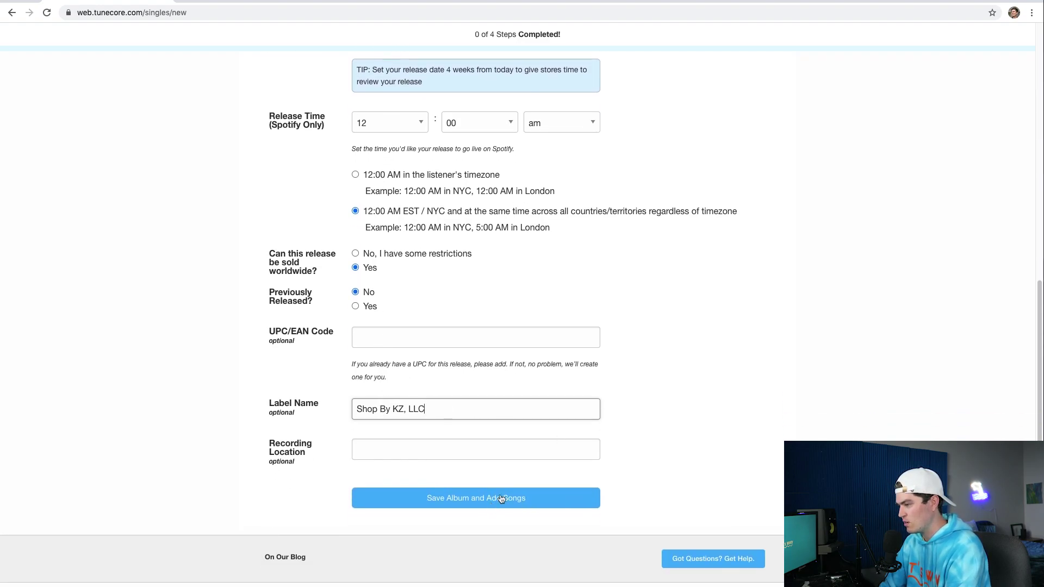
left_click(472, 506)
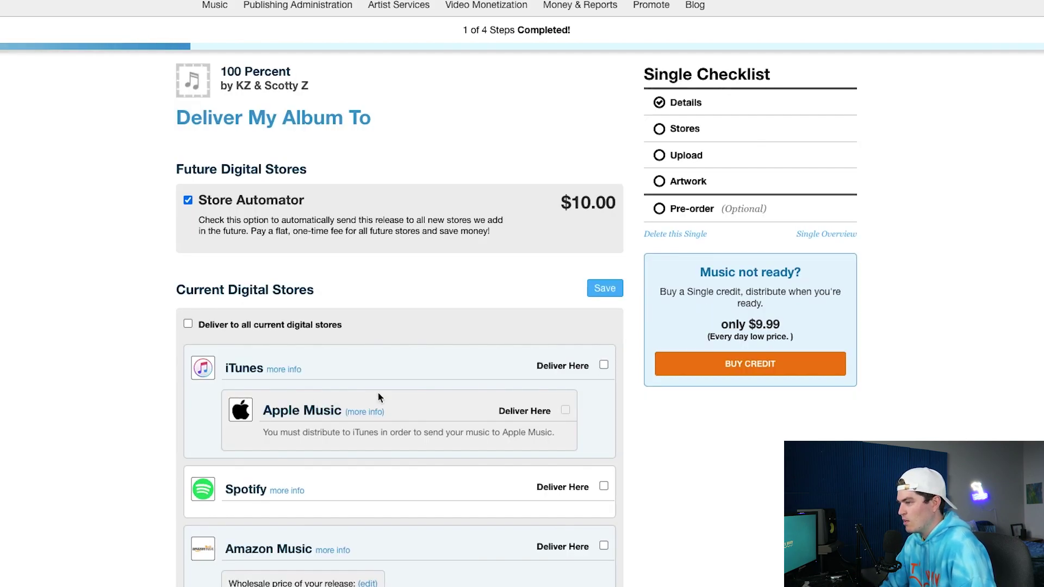
Step: Select delivery to all current digital stores and save the store selection
scroll(377, 391, "down", 1)
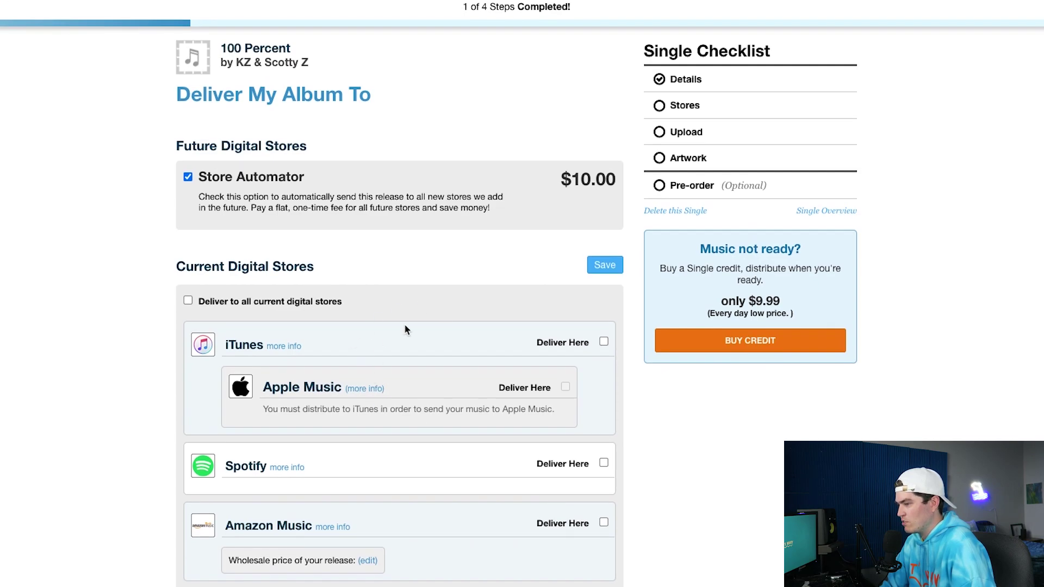
left_click(237, 305)
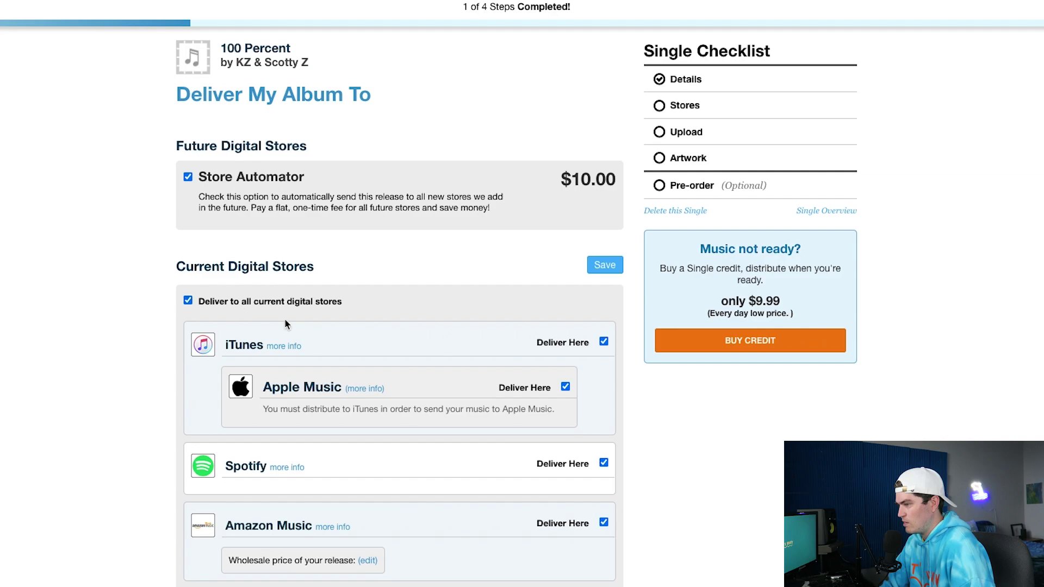
scroll(383, 346, "down", 5)
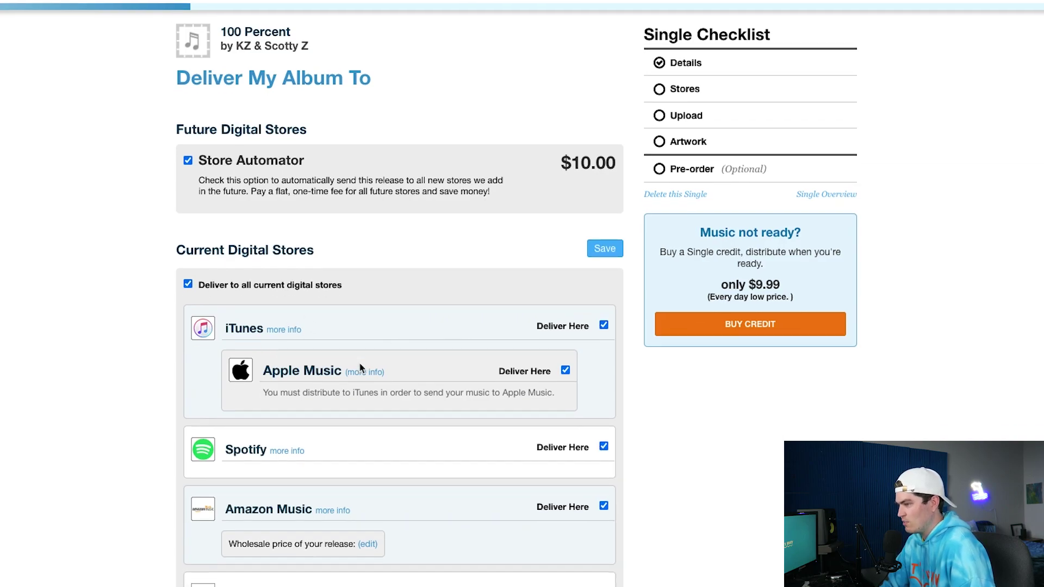
scroll(538, 342, "down", 6)
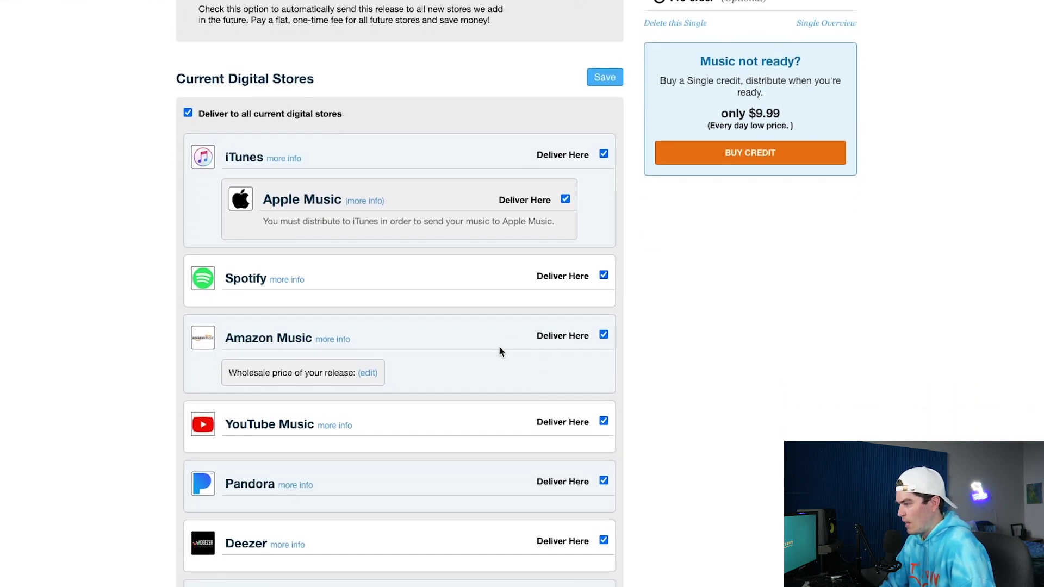
scroll(430, 381, "down", 6)
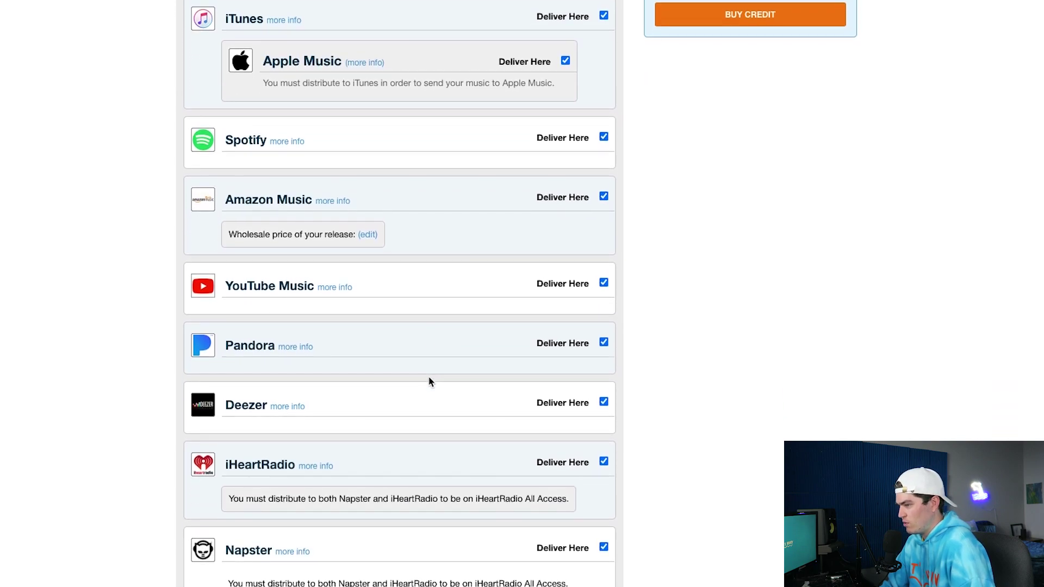
scroll(429, 382, "down", 8)
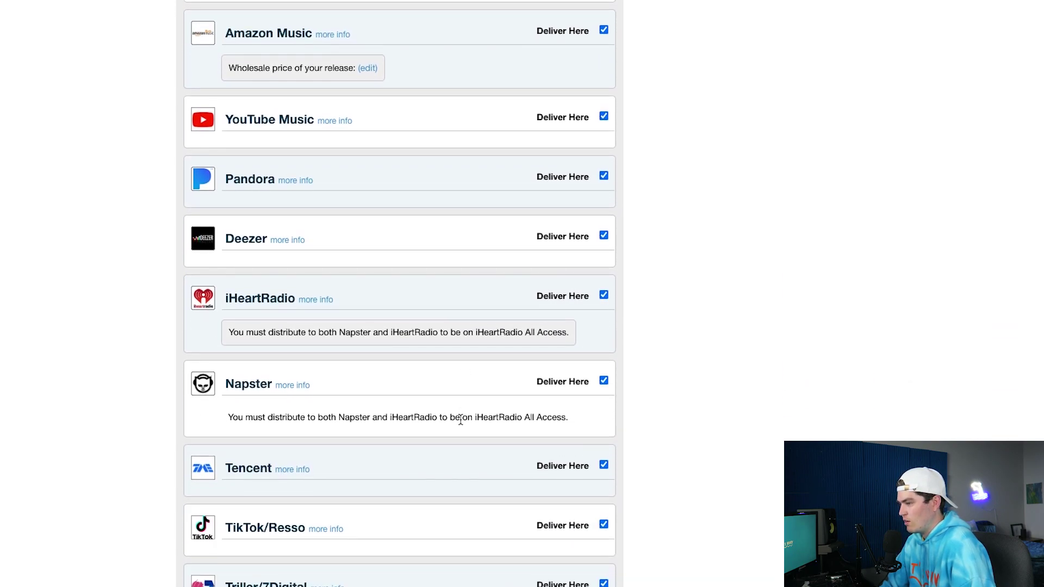
scroll(459, 378, "down", 3)
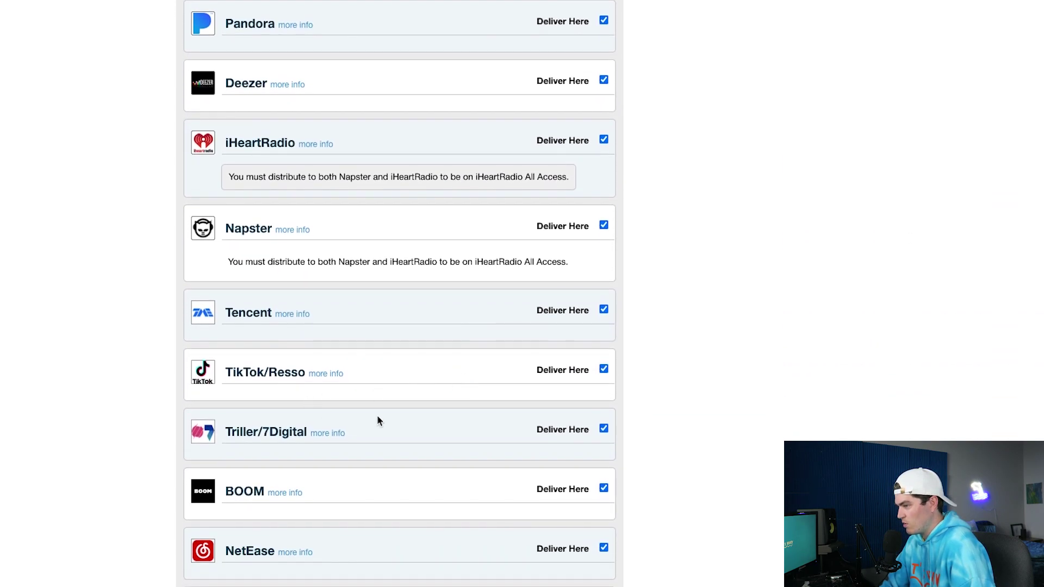
scroll(365, 406, "down", 6)
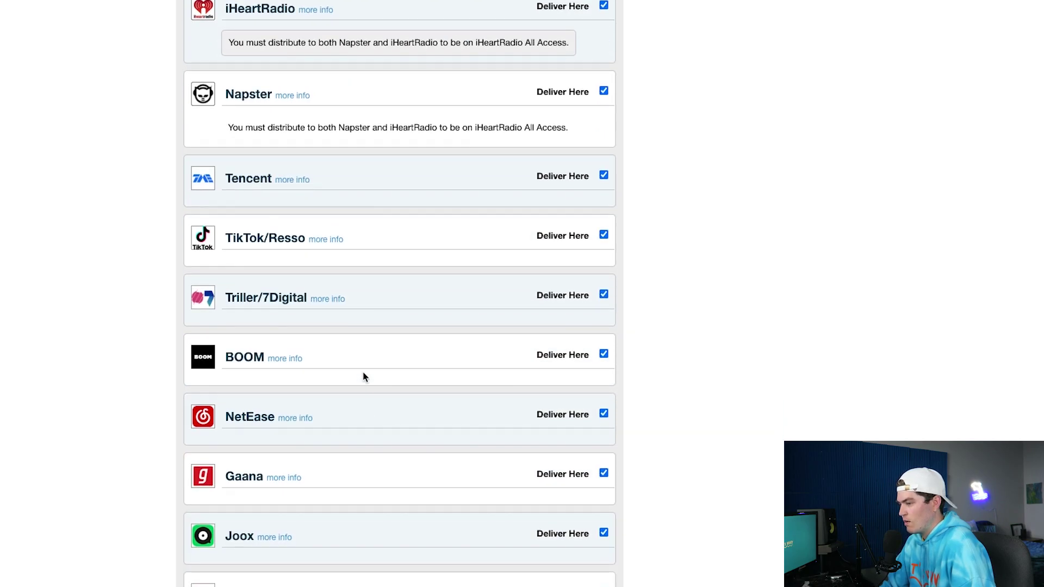
scroll(363, 406, "down", 14)
scroll(363, 374, "down", 16)
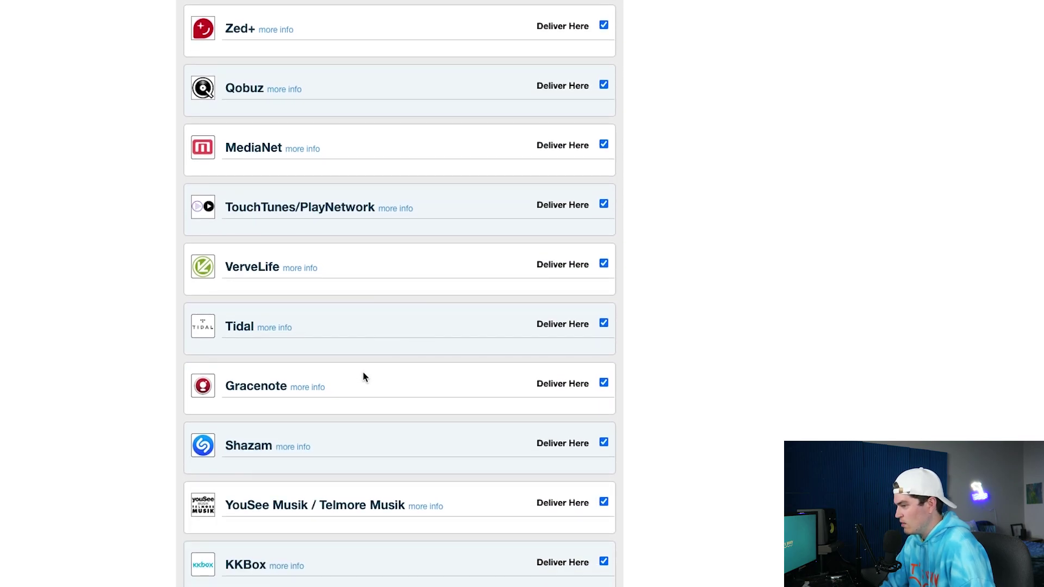
scroll(365, 376, "down", 7)
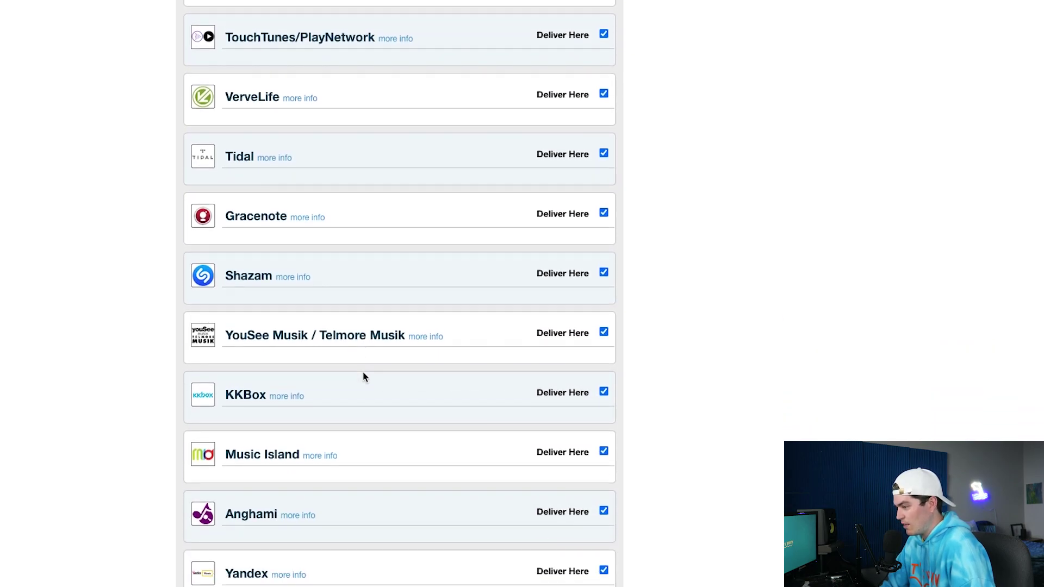
scroll(364, 377, "down", 4)
scroll(449, 479, "down", 15)
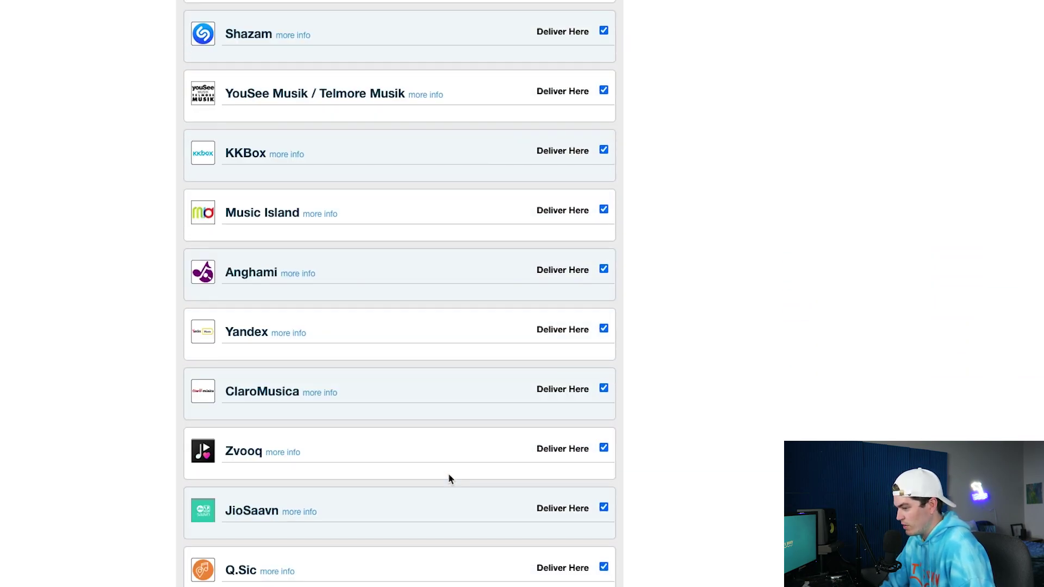
scroll(449, 479, "up", 20)
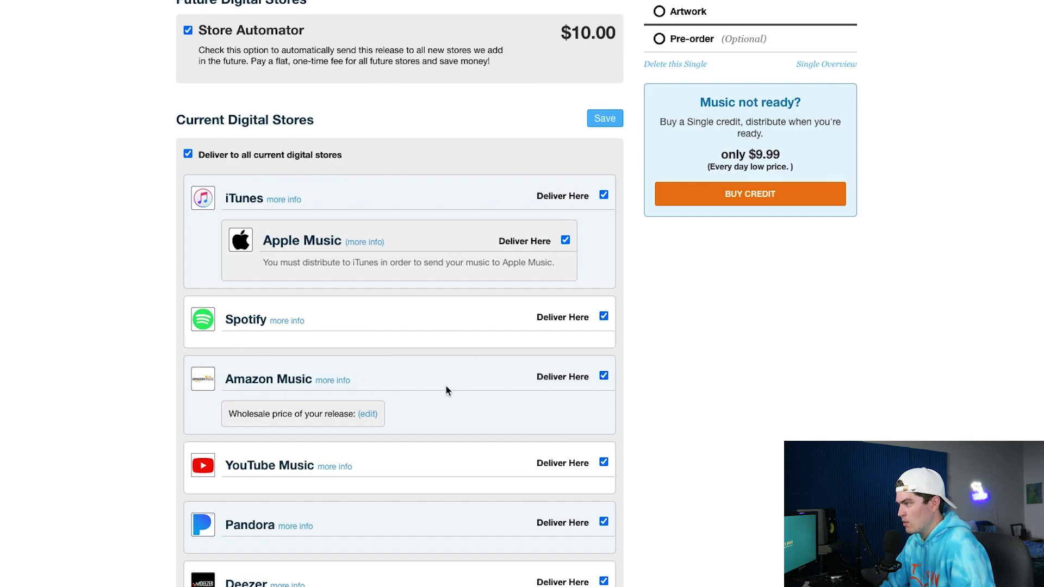
scroll(477, 442, "down", 4)
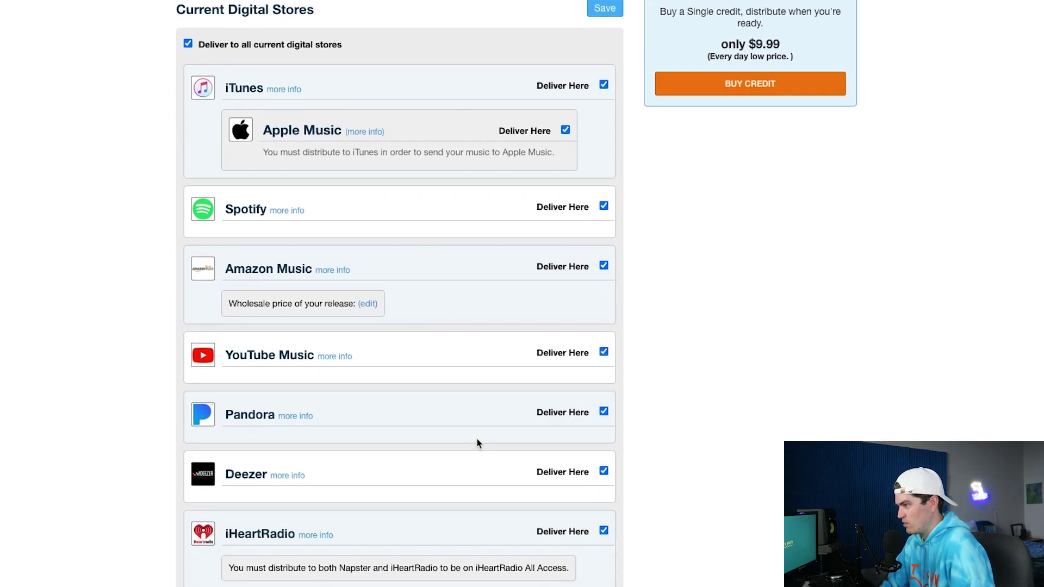
scroll(476, 441, "down", 20)
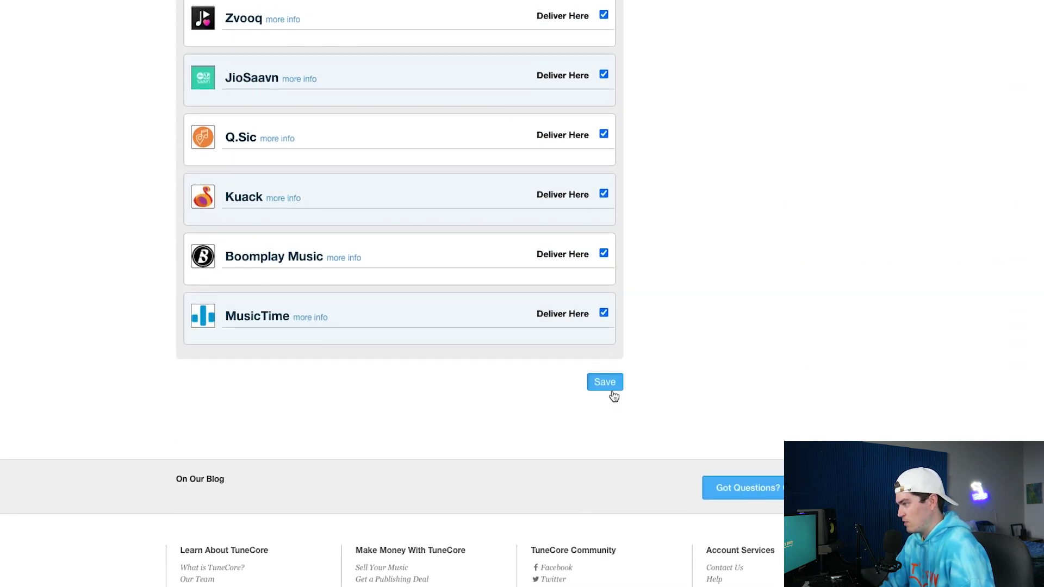
left_click(609, 381)
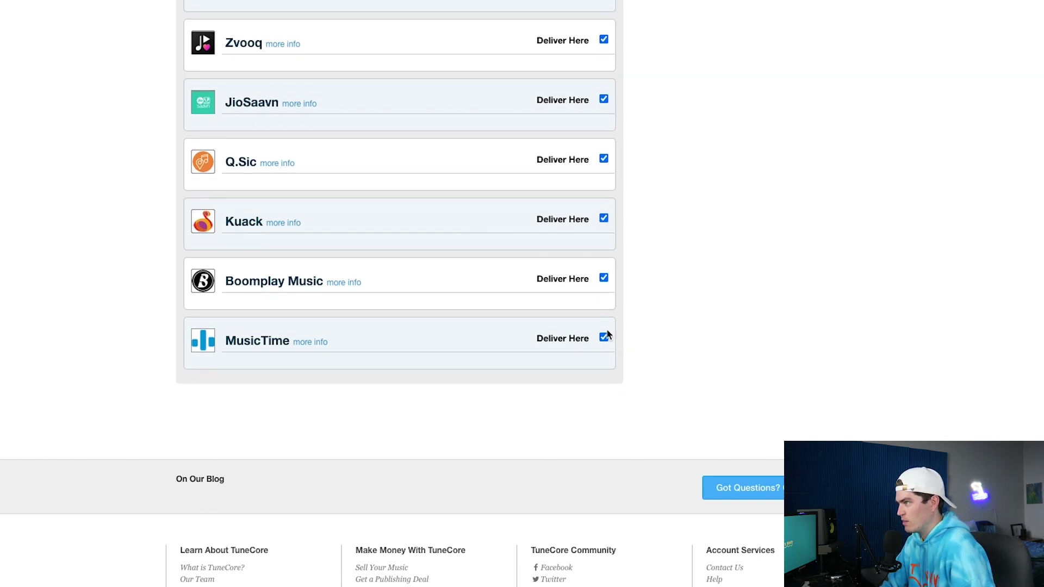
scroll(608, 358, "up", 20)
scroll(607, 334, "up", 20)
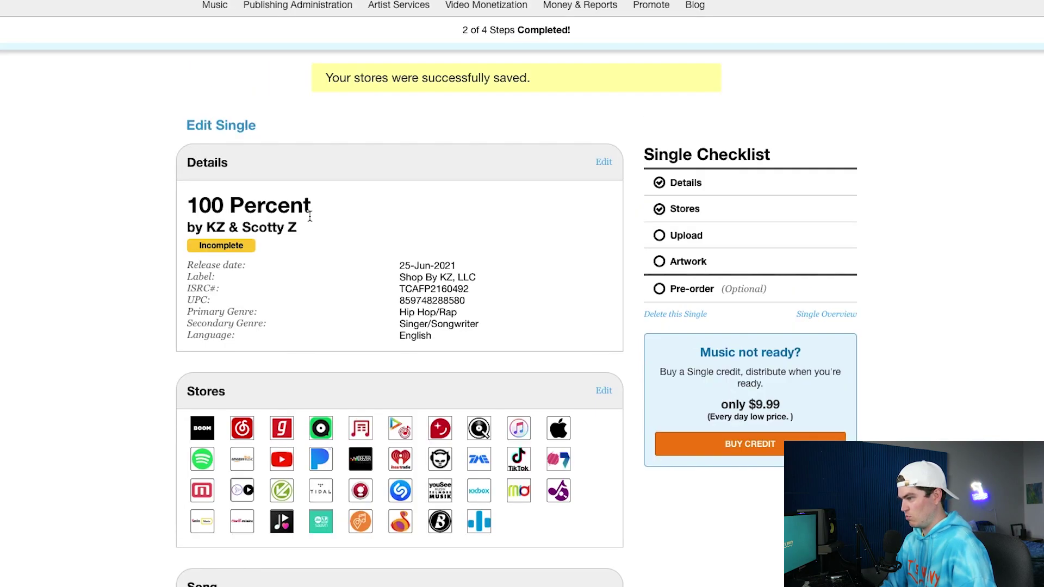
Step: Edit the Stores panel, uncheck the $10.00 Store Automator, and save again
scroll(562, 336, "down", 3)
scroll(562, 331, "down", 1)
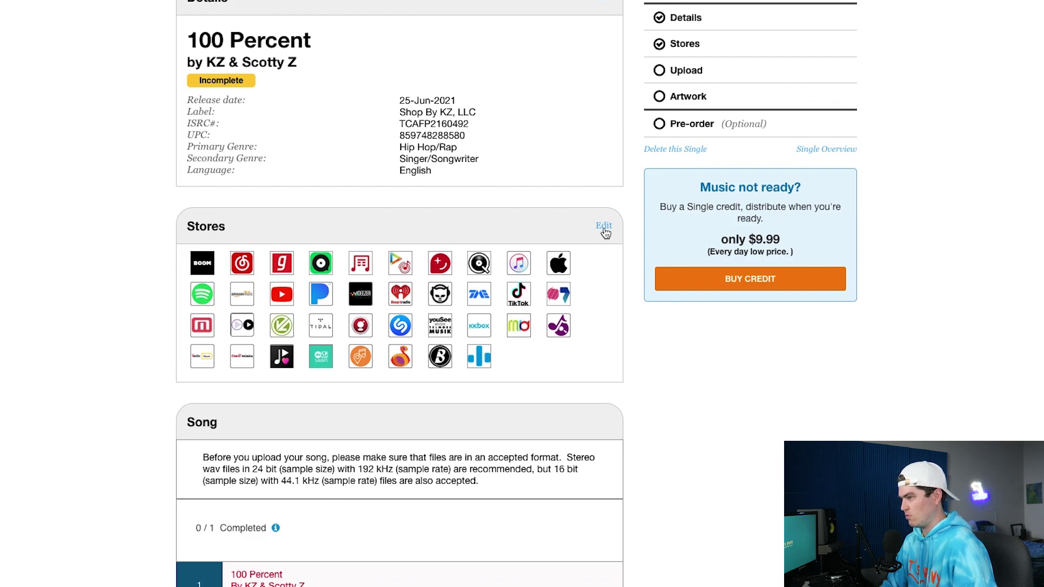
left_click(604, 226)
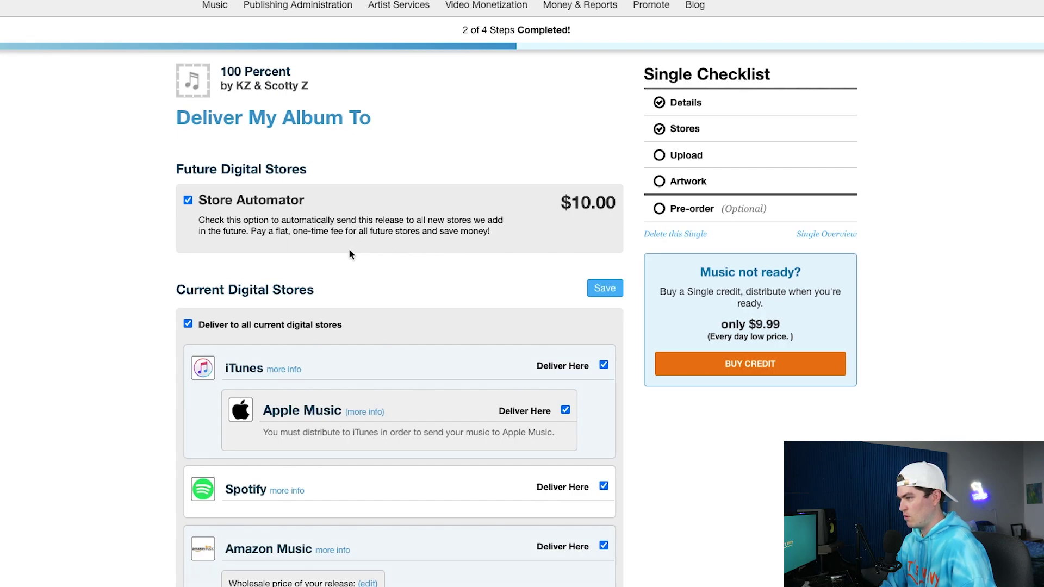
left_click(188, 200)
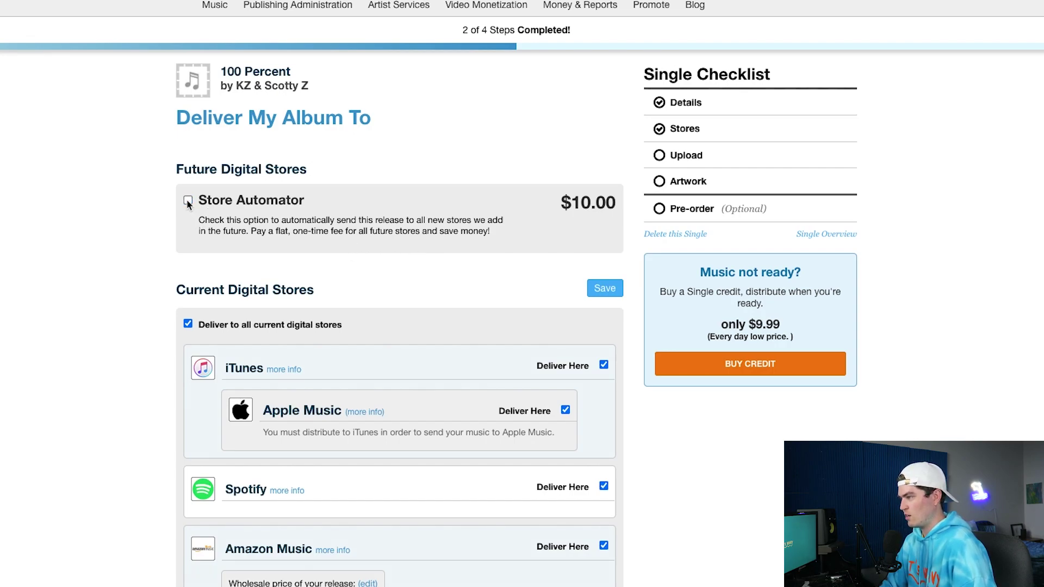
scroll(531, 354, "down", 20)
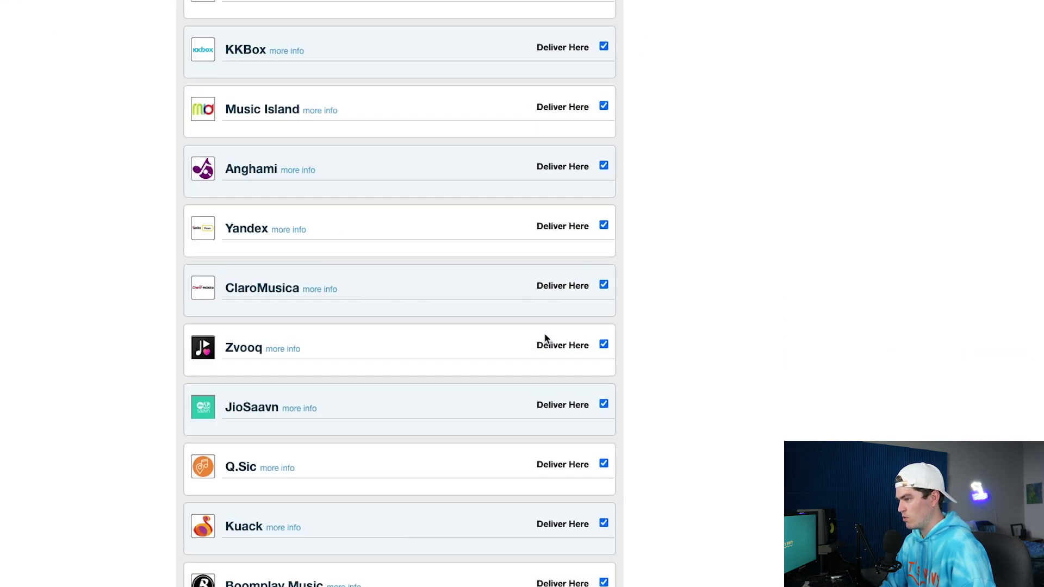
scroll(545, 339, "down", 6)
left_click(602, 378)
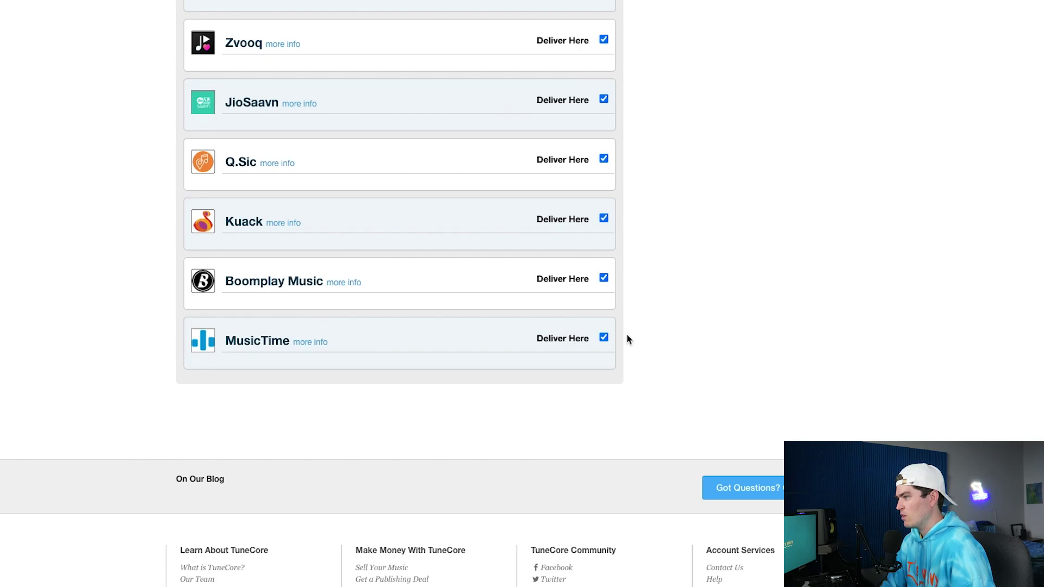
scroll(579, 214, "up", 10)
scroll(578, 213, "up", 8)
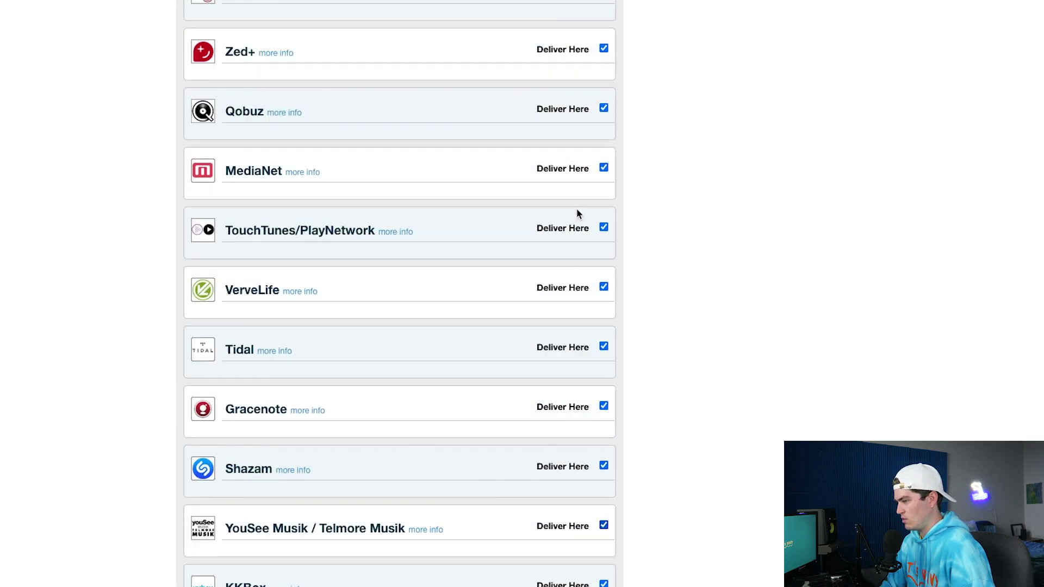
scroll(576, 213, "down", 3)
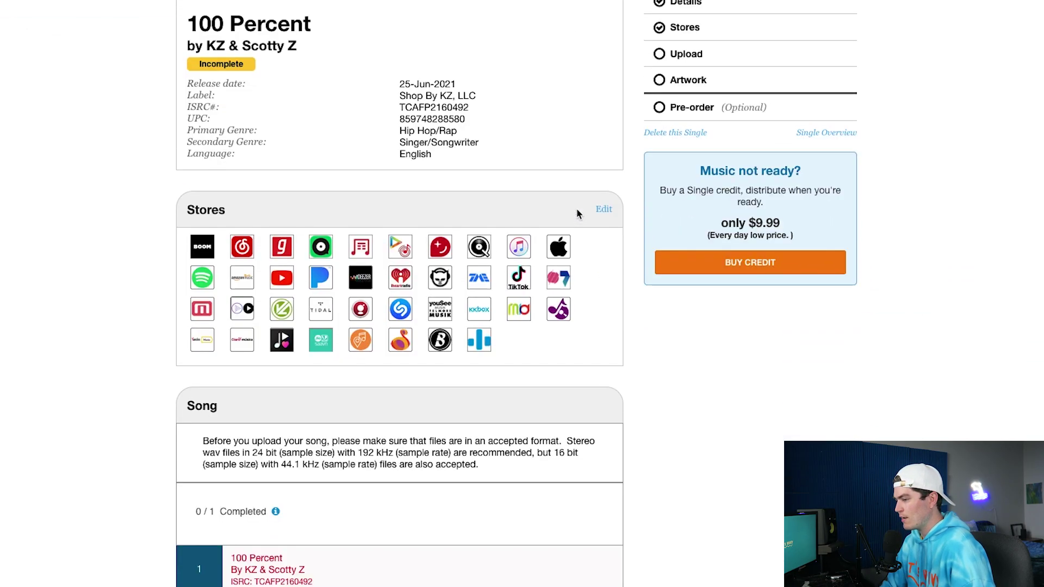
Step: Add two songwriters to the 100 Percent track, each picked from the suggested names
scroll(455, 373, "down", 2)
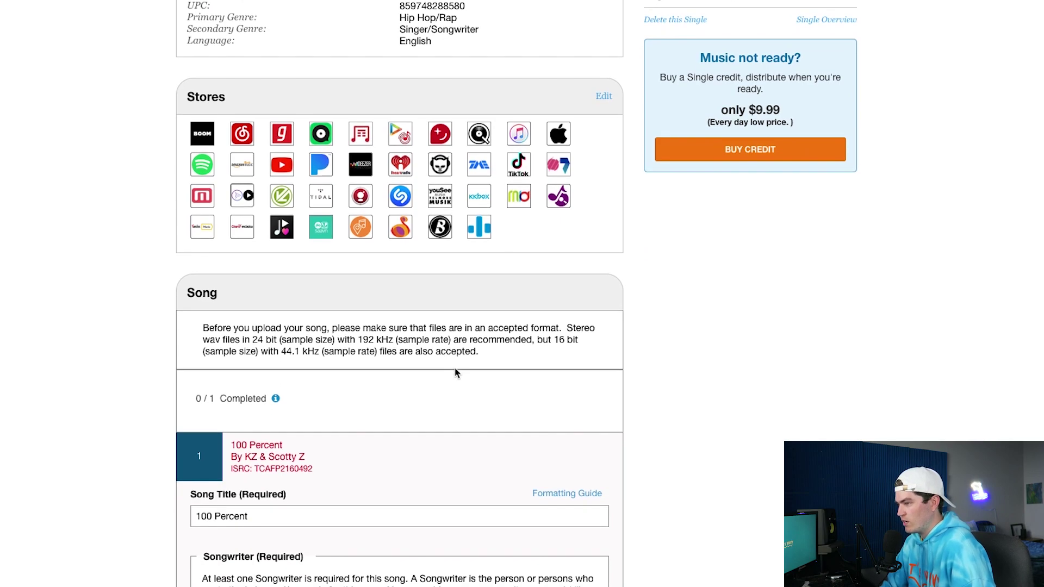
scroll(455, 372, "down", 1)
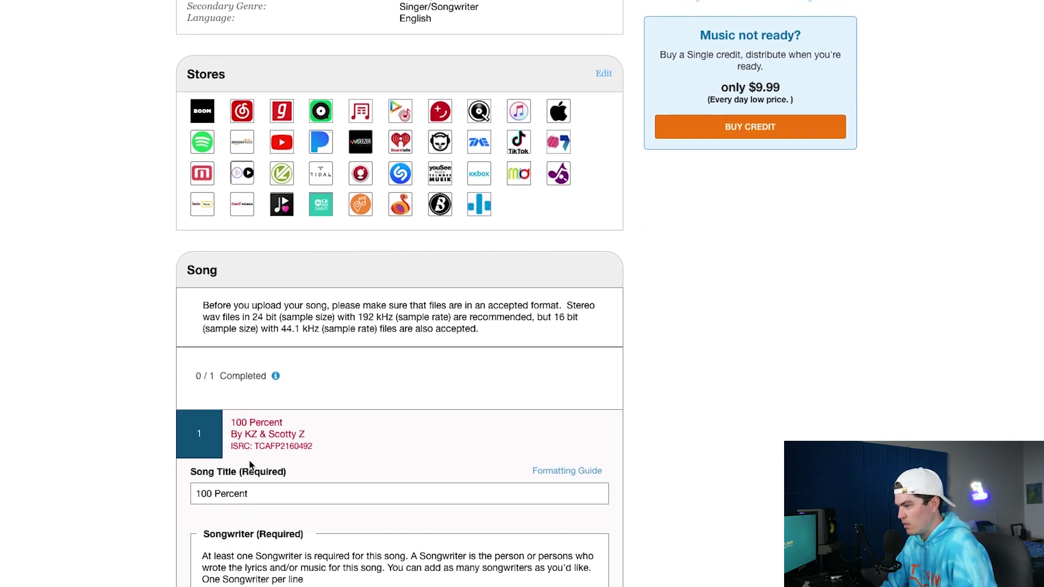
scroll(249, 465, "down", 2)
scroll(249, 461, "down", 1)
left_click(294, 428)
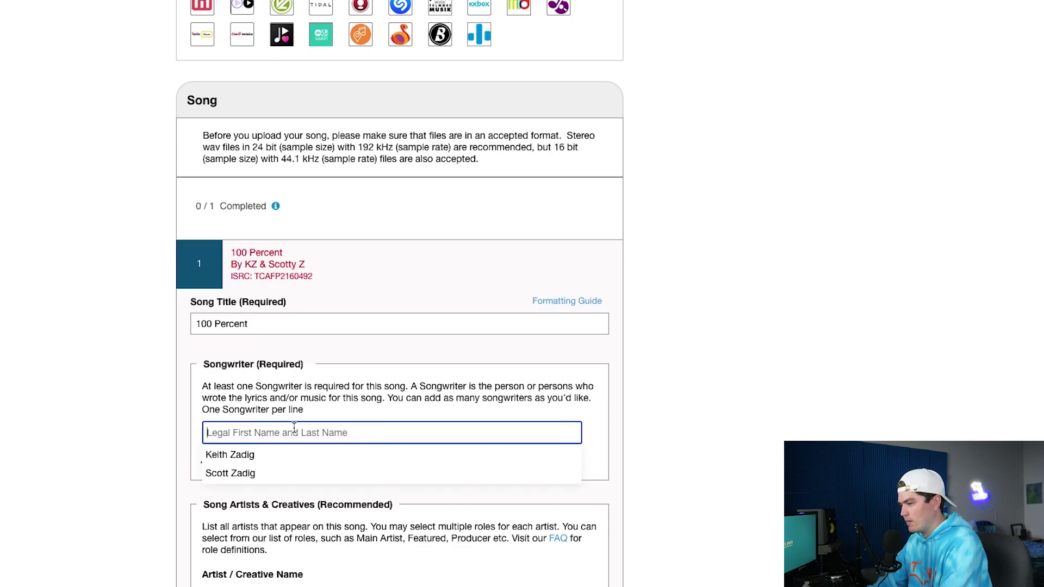
left_click(256, 456)
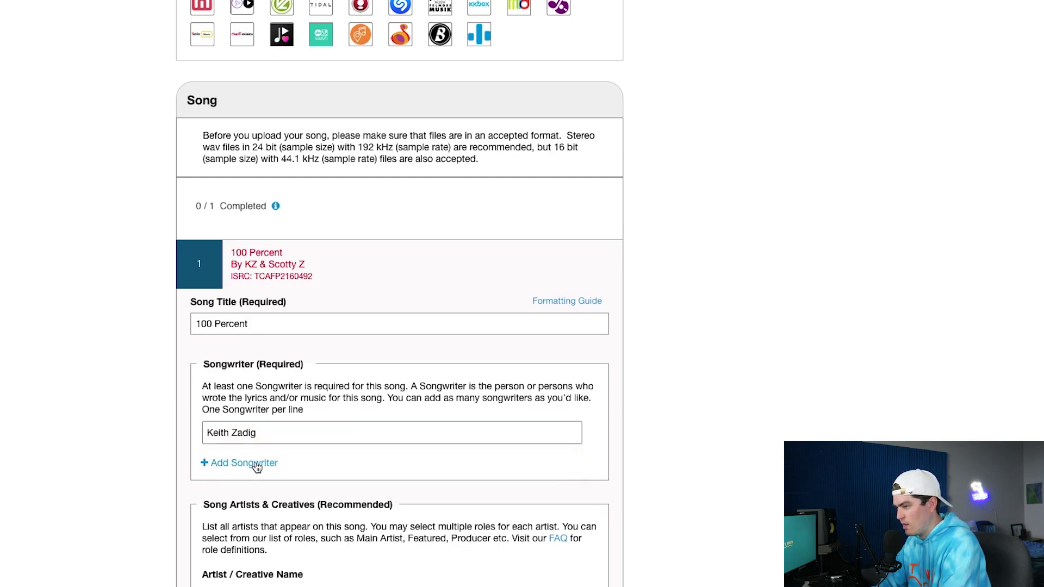
left_click(258, 464)
left_click(273, 457)
left_click(259, 476)
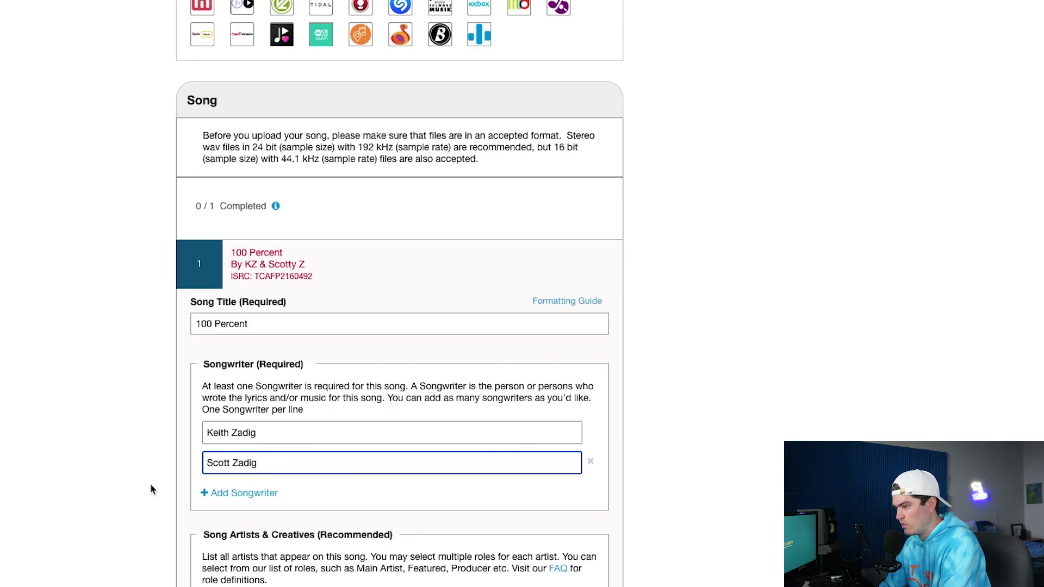
scroll(151, 488, "down", 4)
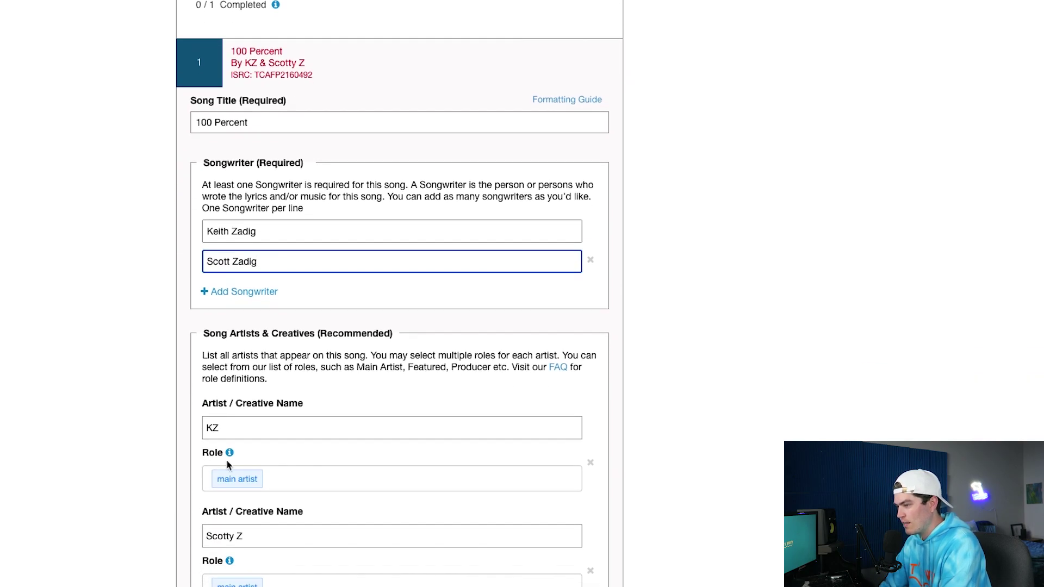
scroll(407, 439, "down", 2)
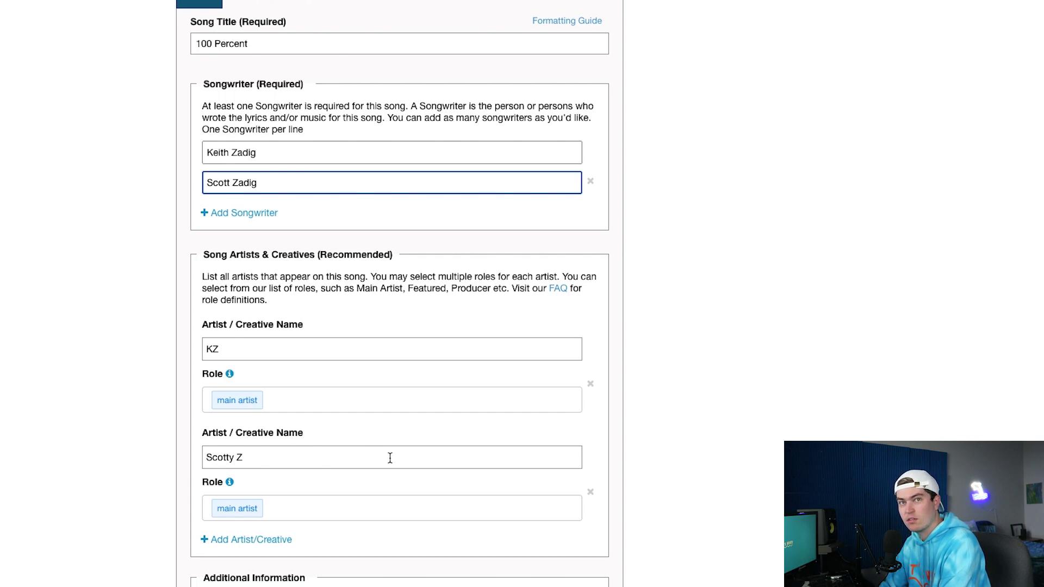
scroll(423, 497, "down", 2)
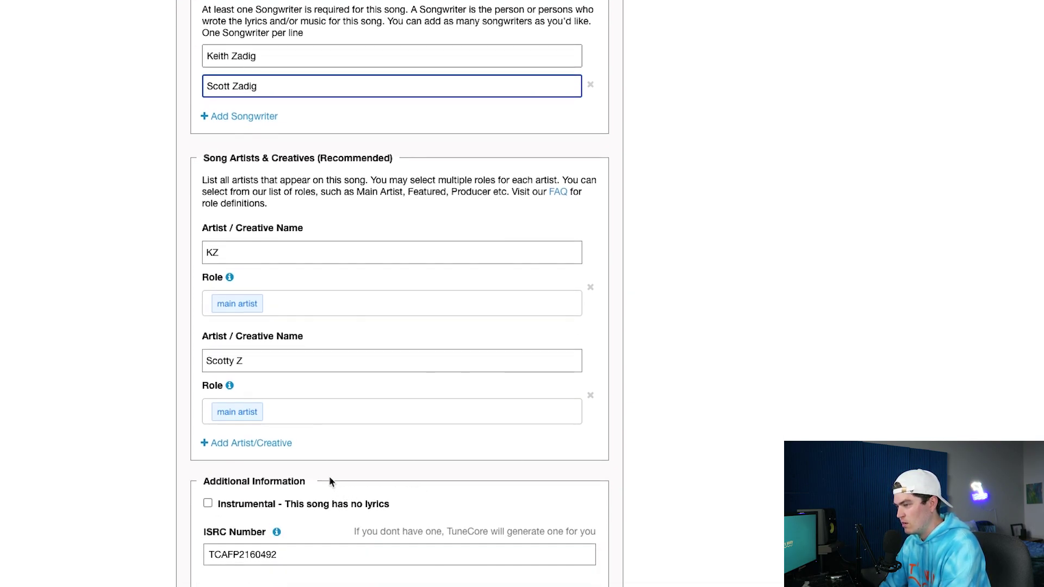
Step: Choose 01 as the TikTok clip start minutes and save the song
scroll(328, 475, "down", 3)
scroll(329, 477, "down", 1)
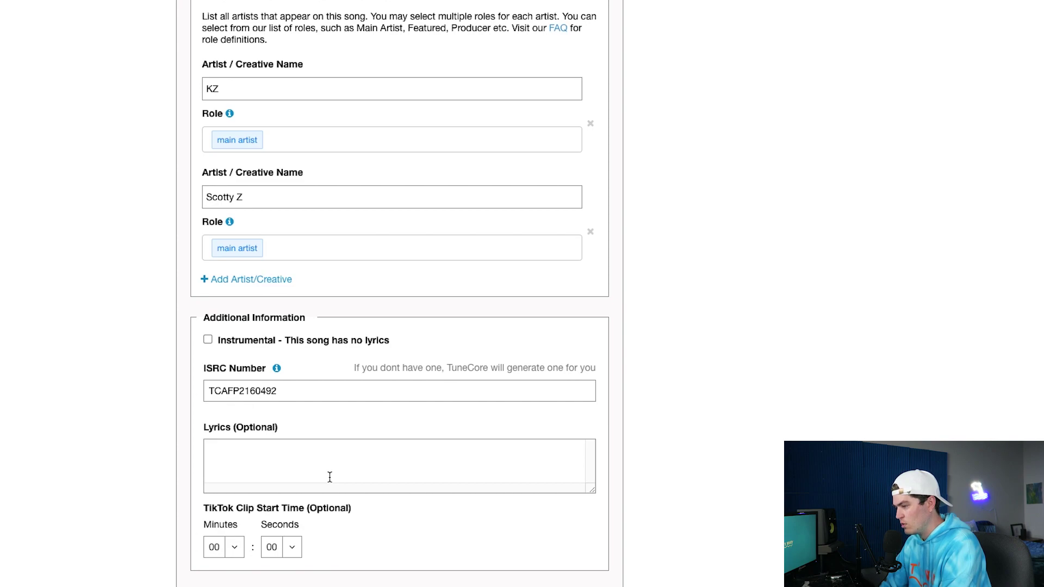
scroll(483, 558, "down", 3)
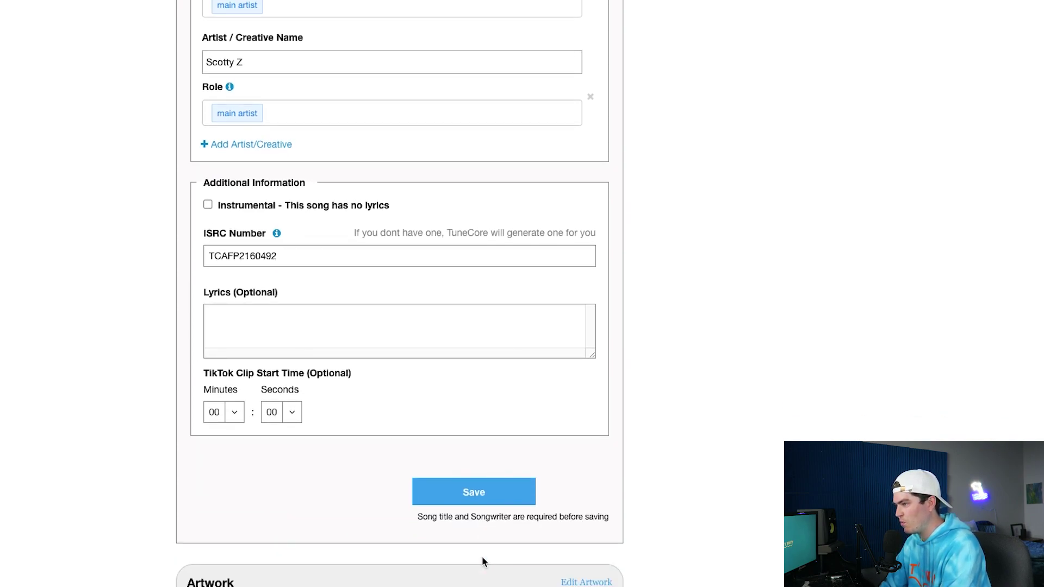
scroll(490, 555, "down", 1)
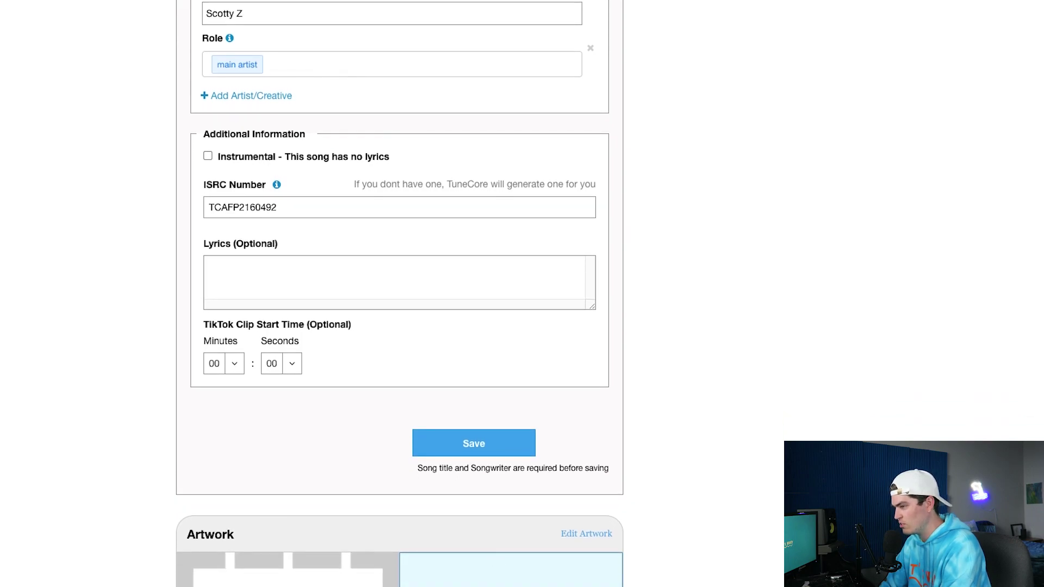
scroll(400, 327, "down", 1)
scroll(399, 294, "down", 1)
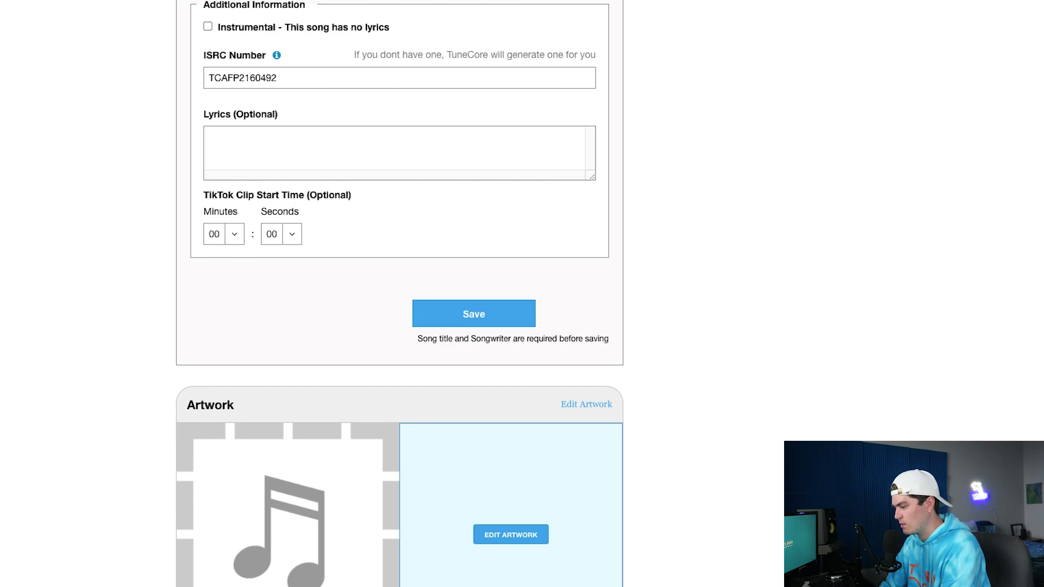
left_click(234, 234)
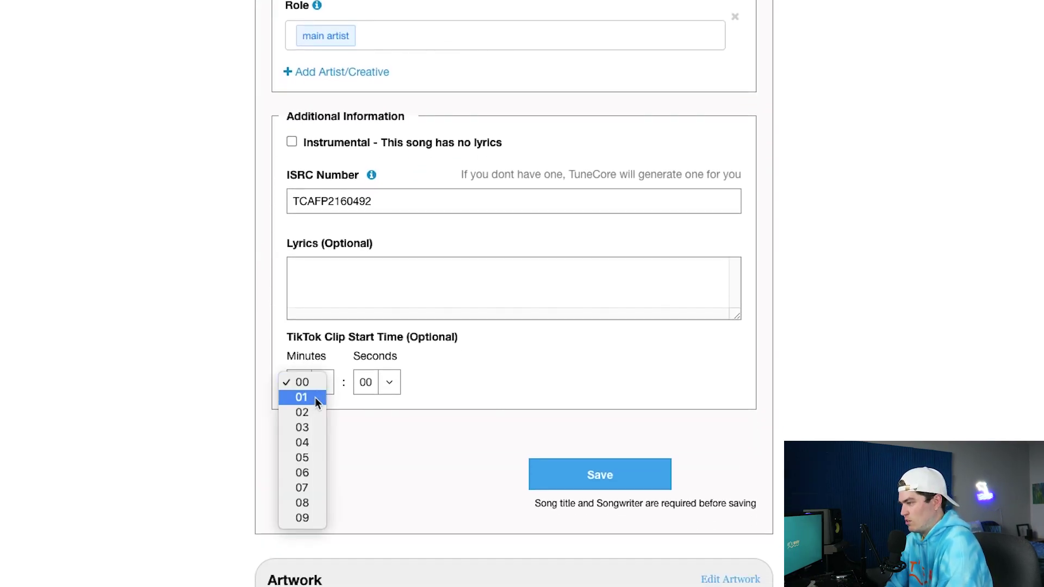
left_click(317, 402)
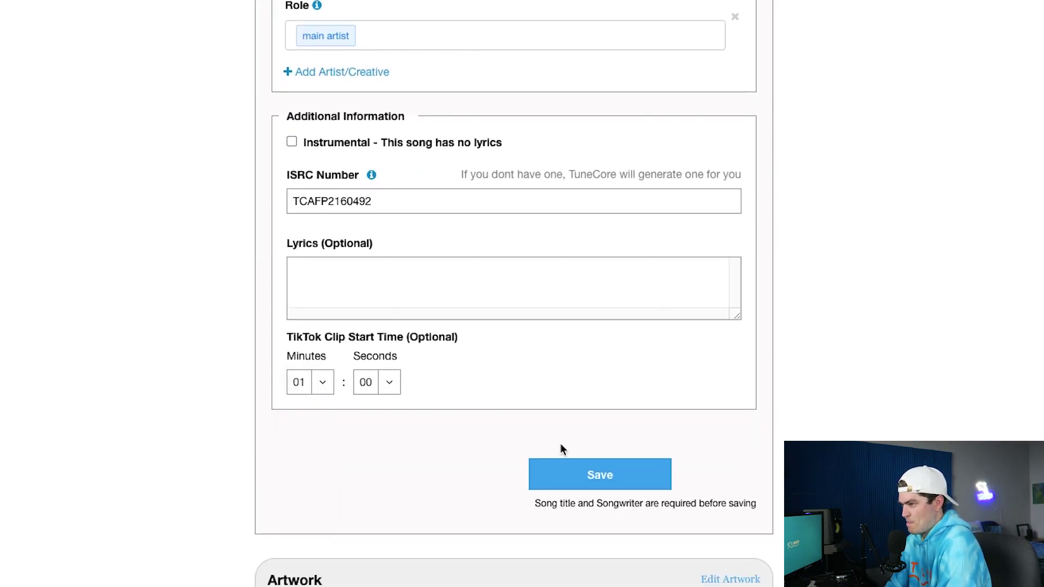
left_click(589, 480)
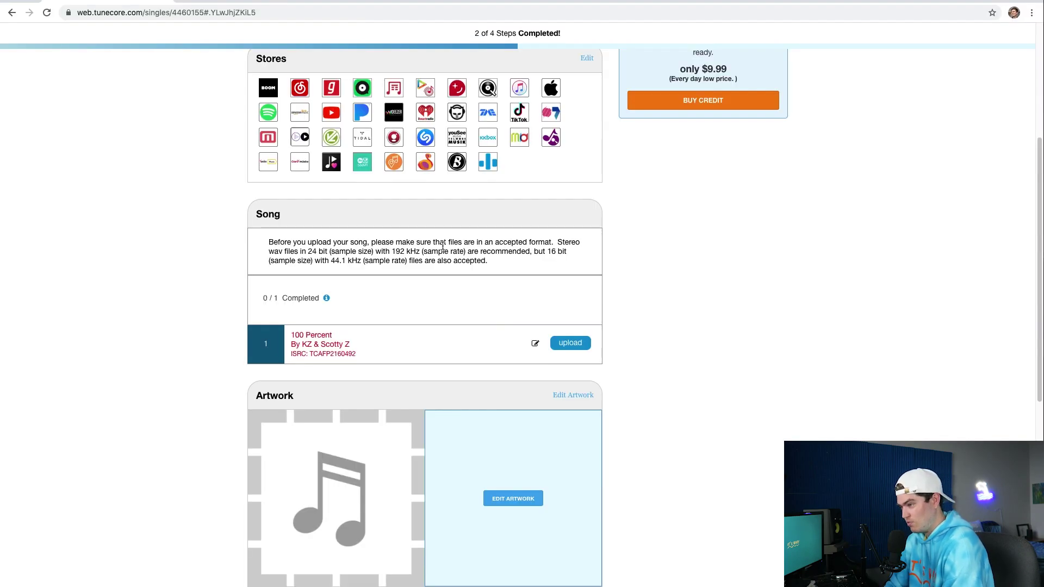
Step: Upload '100 Percent (FINAL Ozone Master) 5-7-21.wav' from the Desktop's 100 Percent folder, previewing it first
left_click(566, 344)
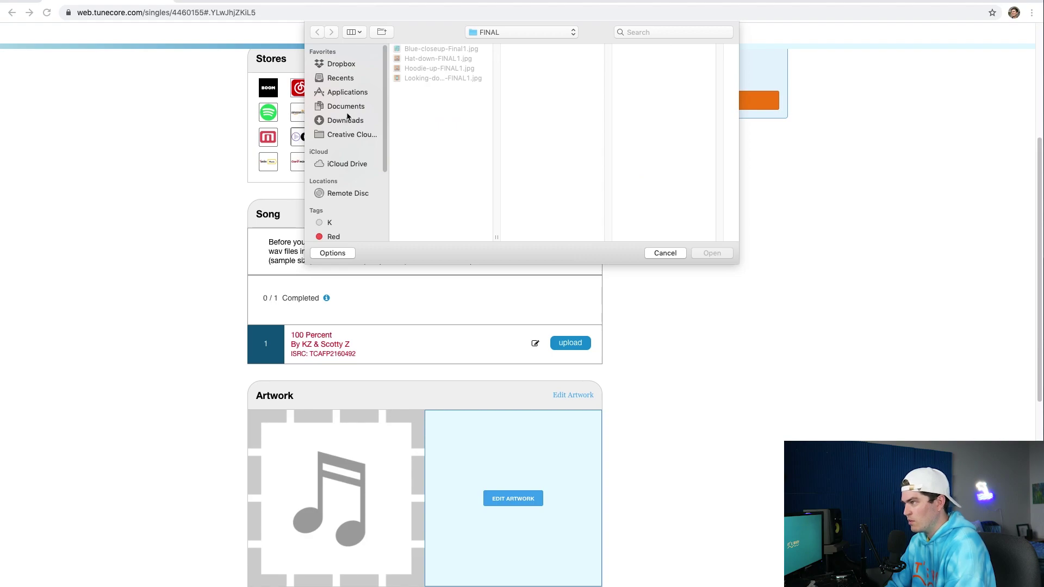
left_click(488, 37)
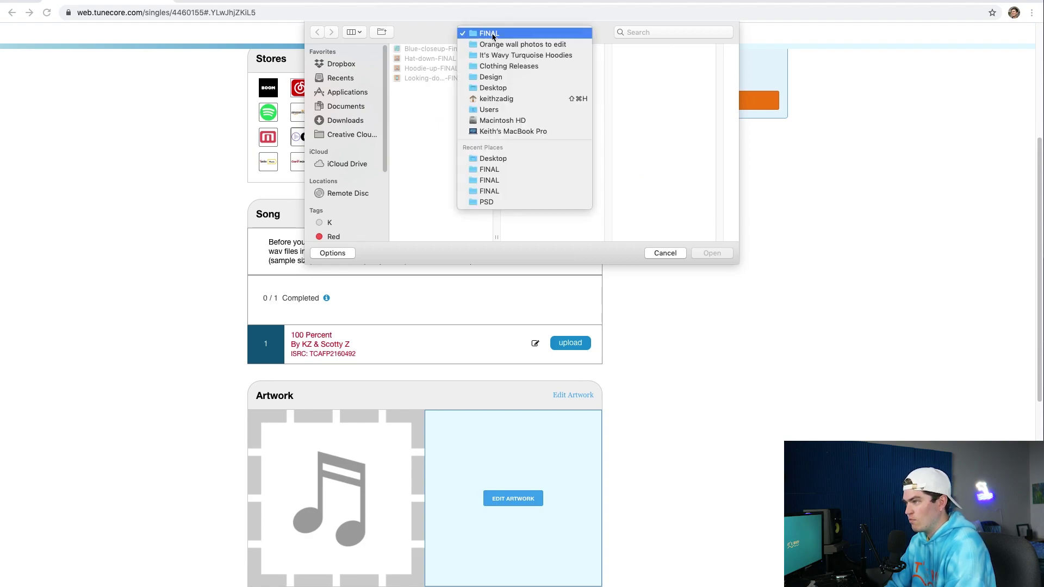
left_click(499, 88)
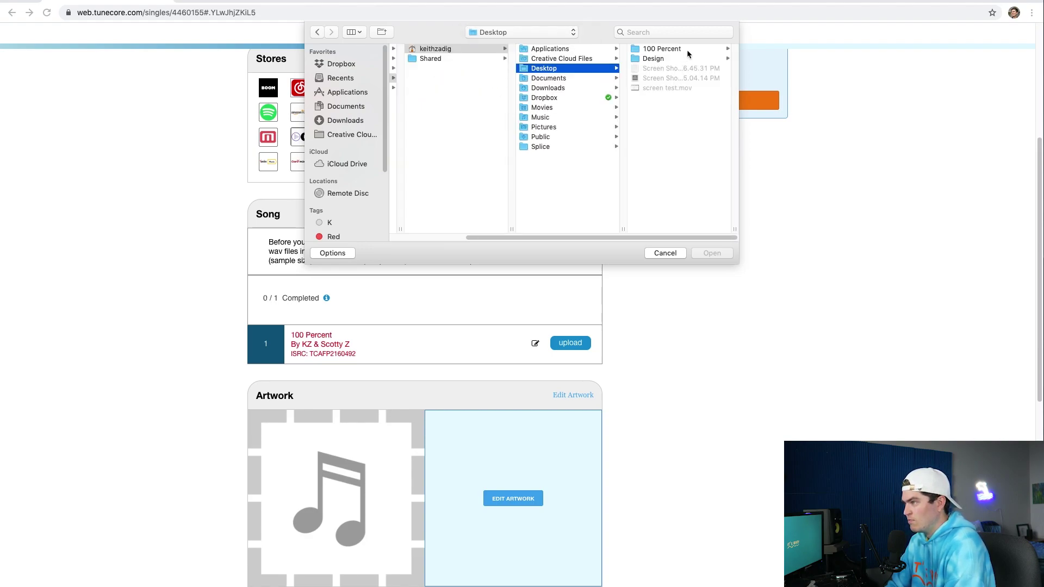
left_click(686, 48)
left_click(696, 47)
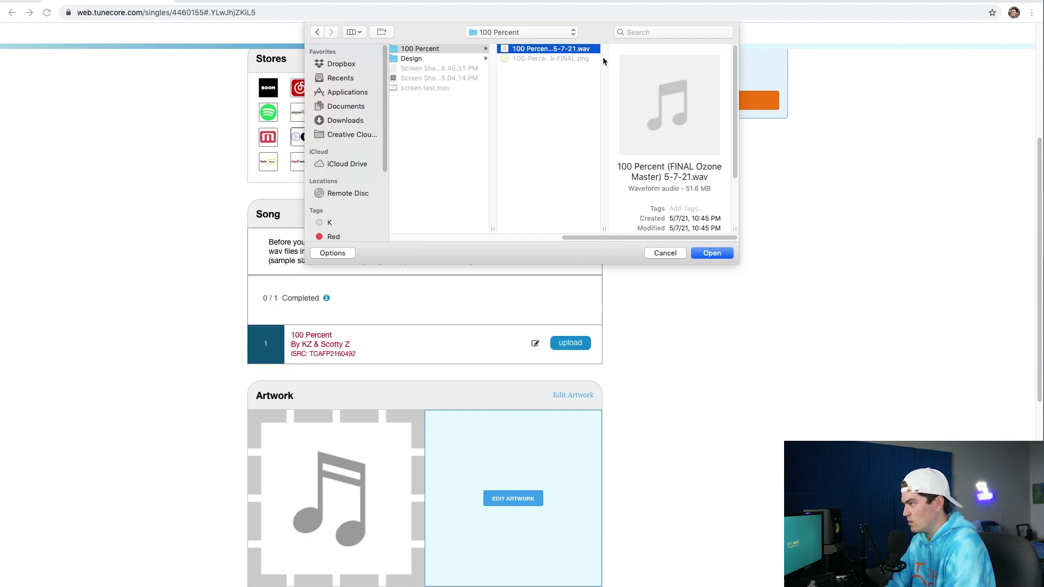
key("space")
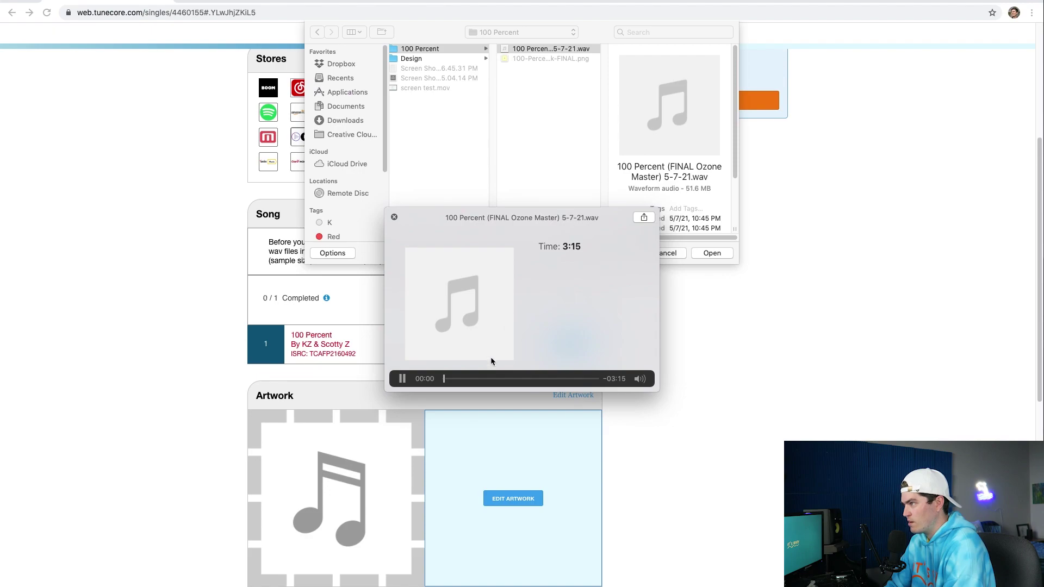
left_click(471, 378)
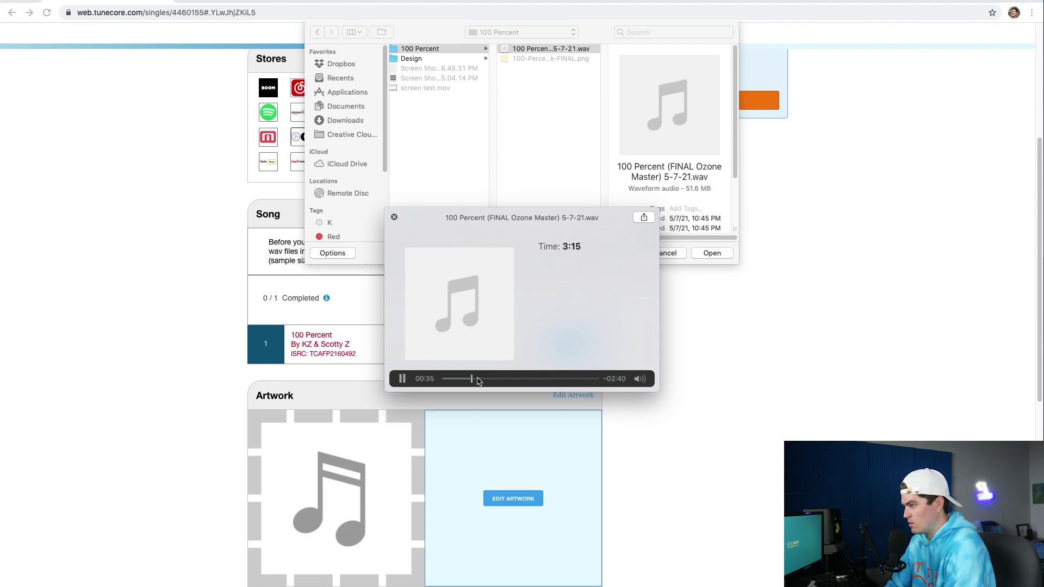
key("space")
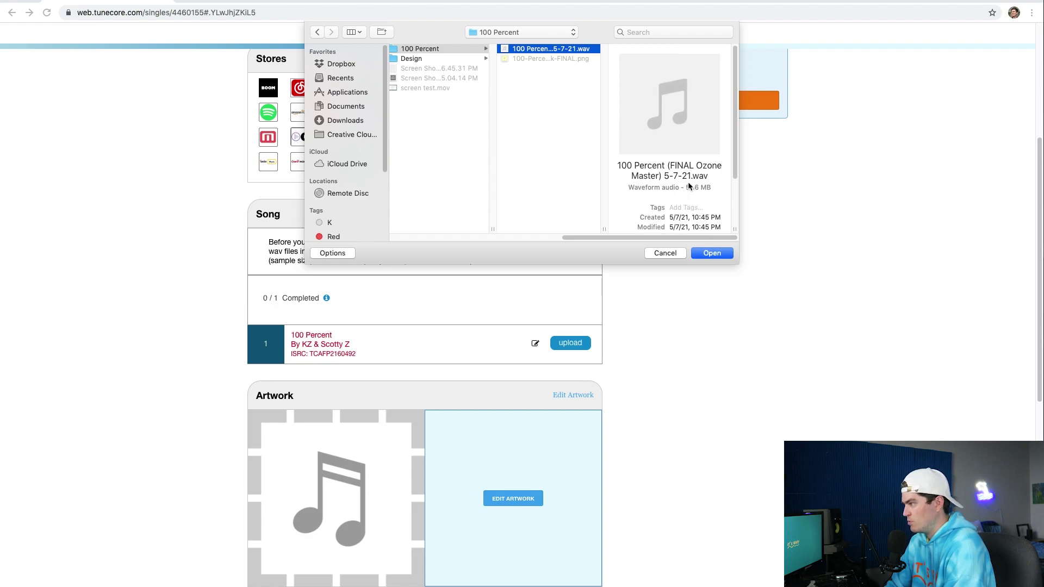
double_click(547, 49)
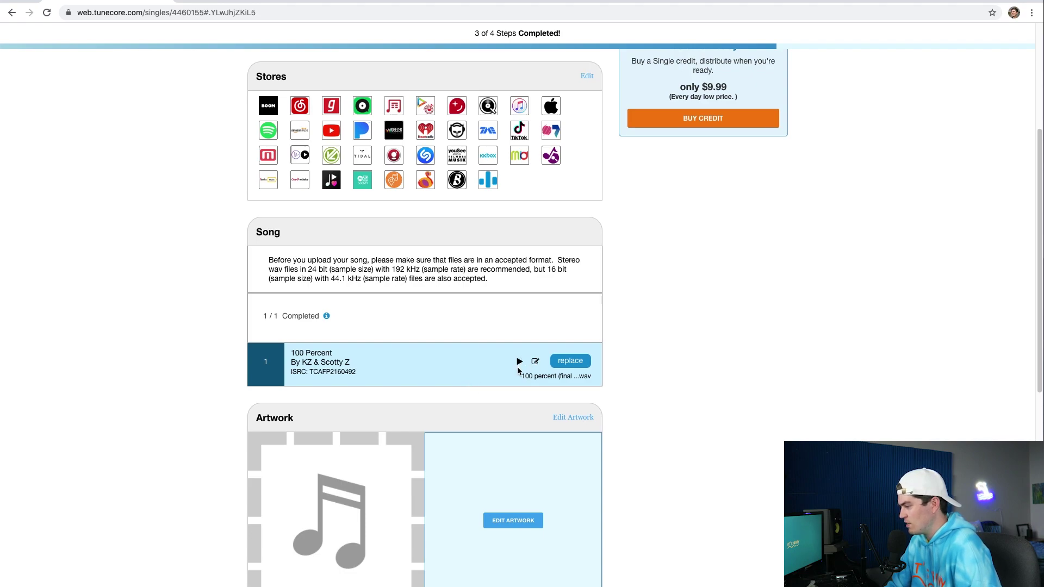
Step: Play and stop the uploaded 100 Percent song, then go to Edit Artwork
left_click(519, 362)
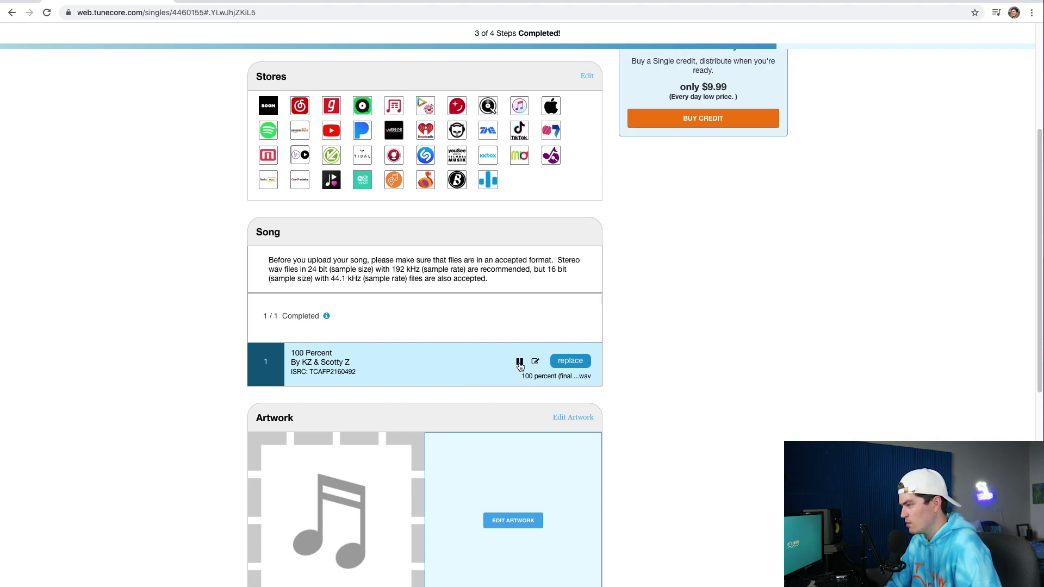
left_click(519, 362)
scroll(521, 473, "down", 2)
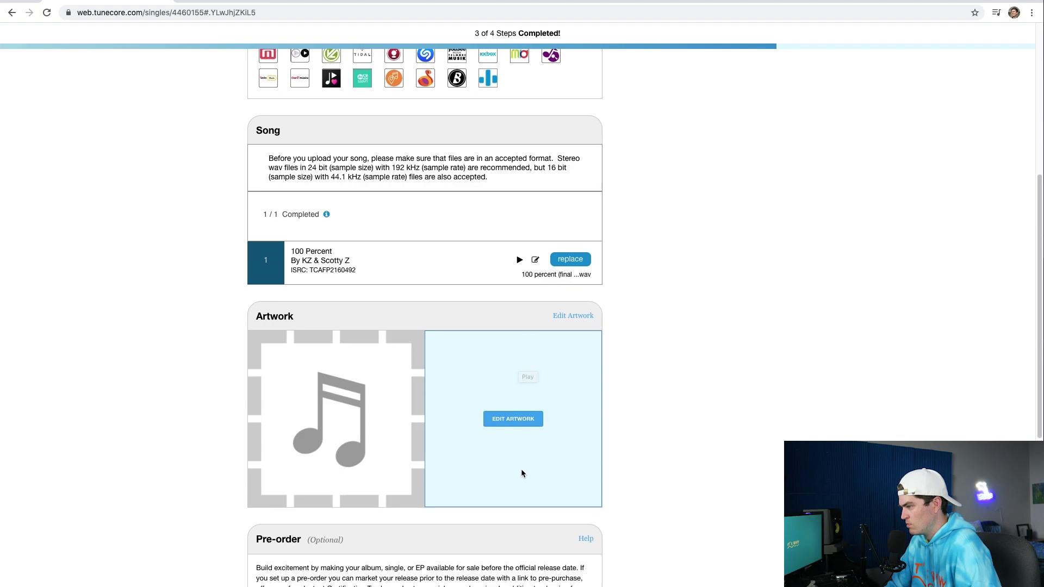
left_click(509, 424)
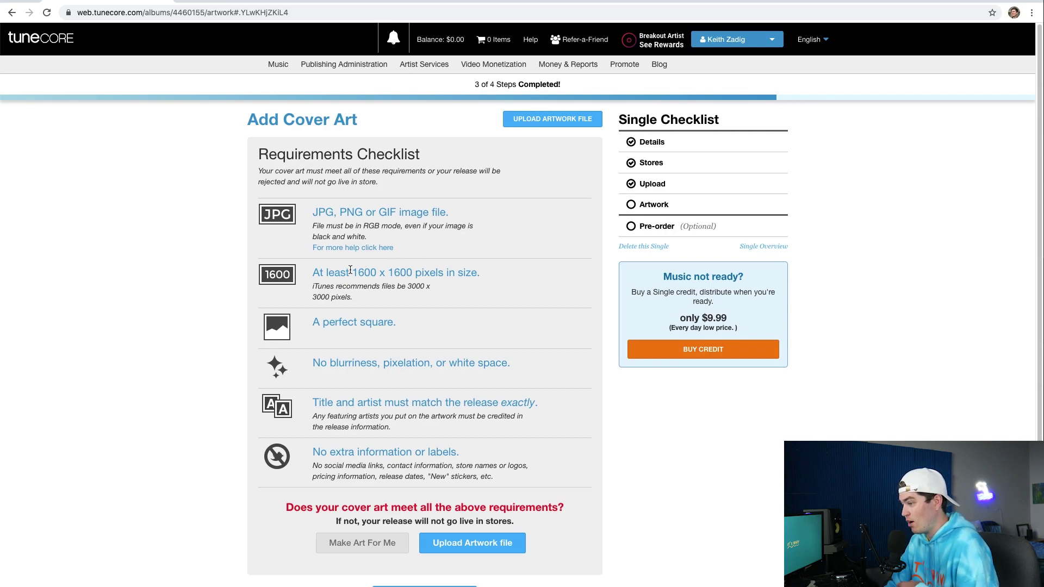
Step: Review the cover art requirements, highlighting the 1600 x 1600 minimum size
left_click_drag(352, 271, 413, 267)
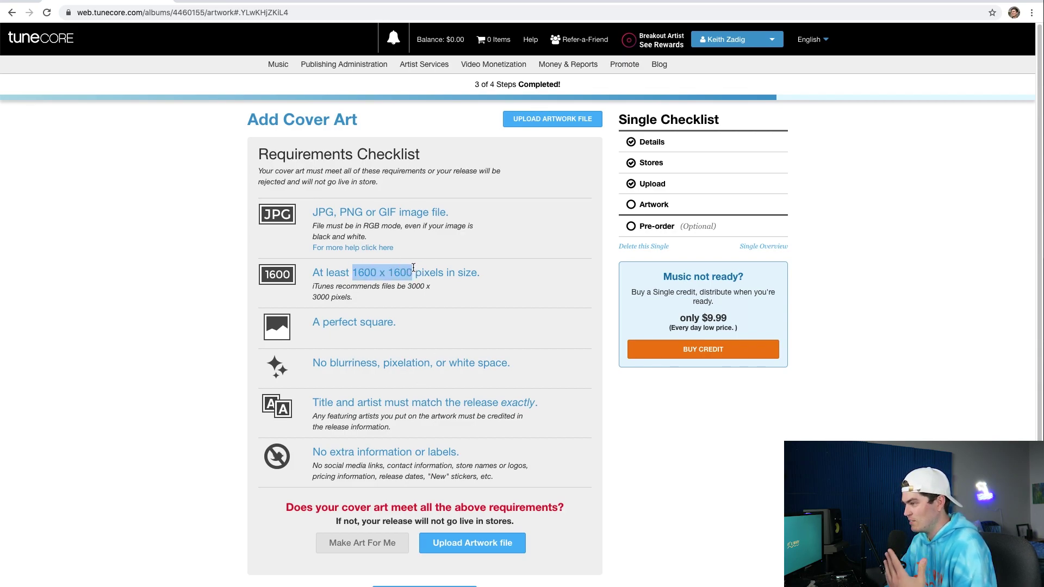
scroll(520, 450, "down", 1)
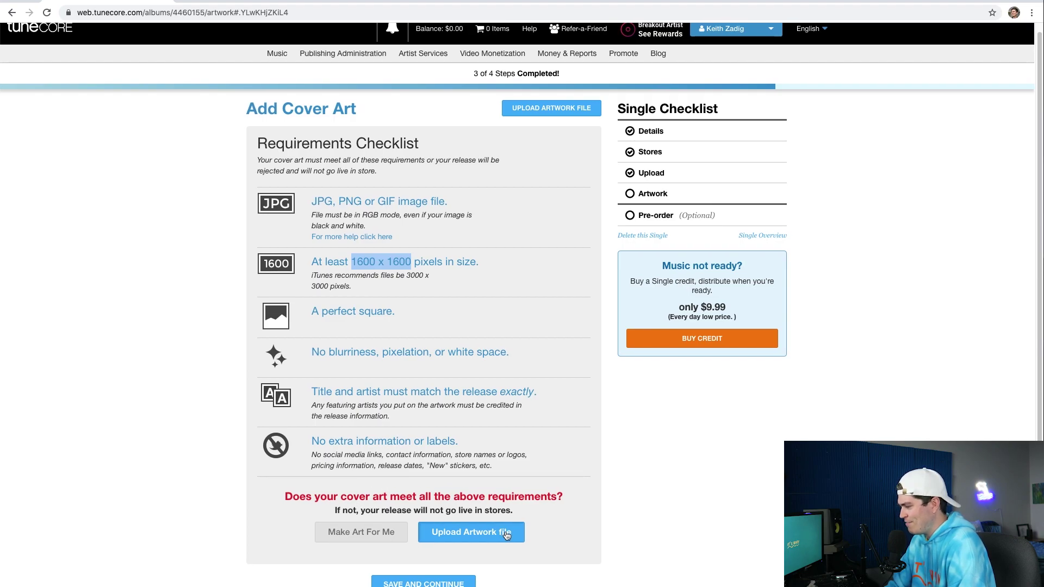
scroll(504, 530, "down", 1)
scroll(504, 530, "up", 2)
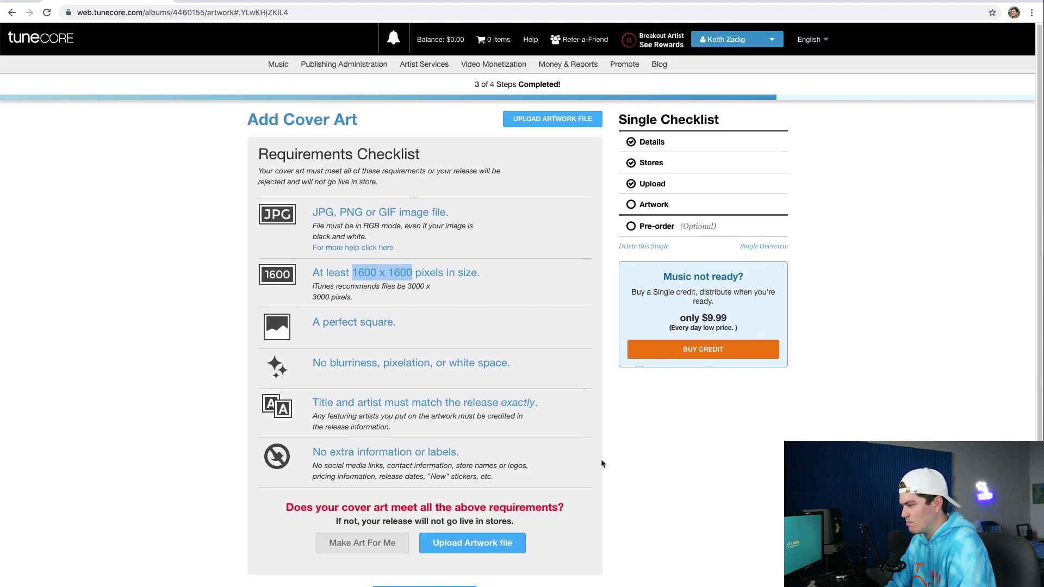
Step: Preview and upload 100-Percent-Artwork-FINAL.png as the cover art
left_click(483, 544)
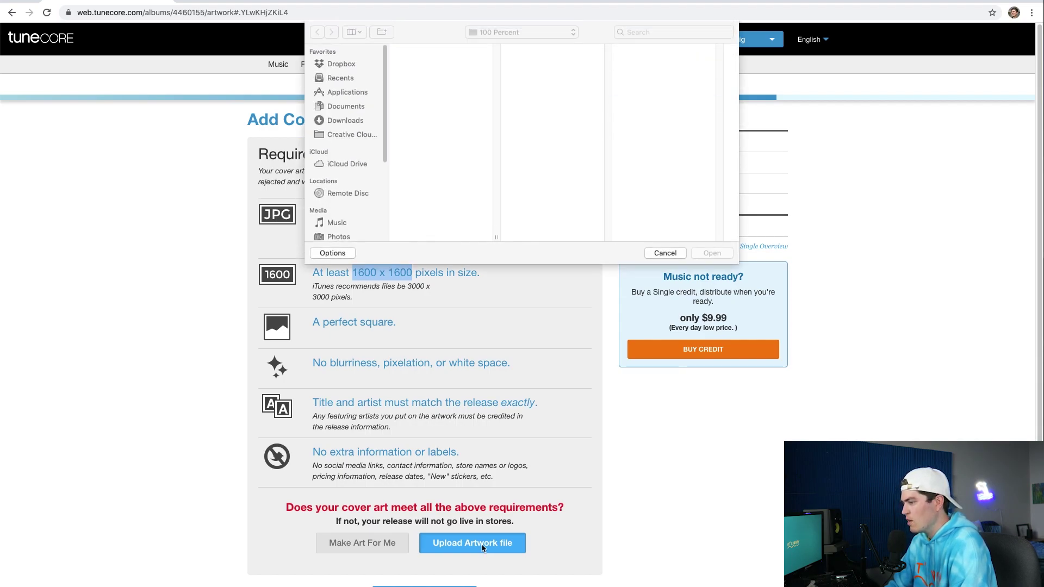
left_click(443, 58)
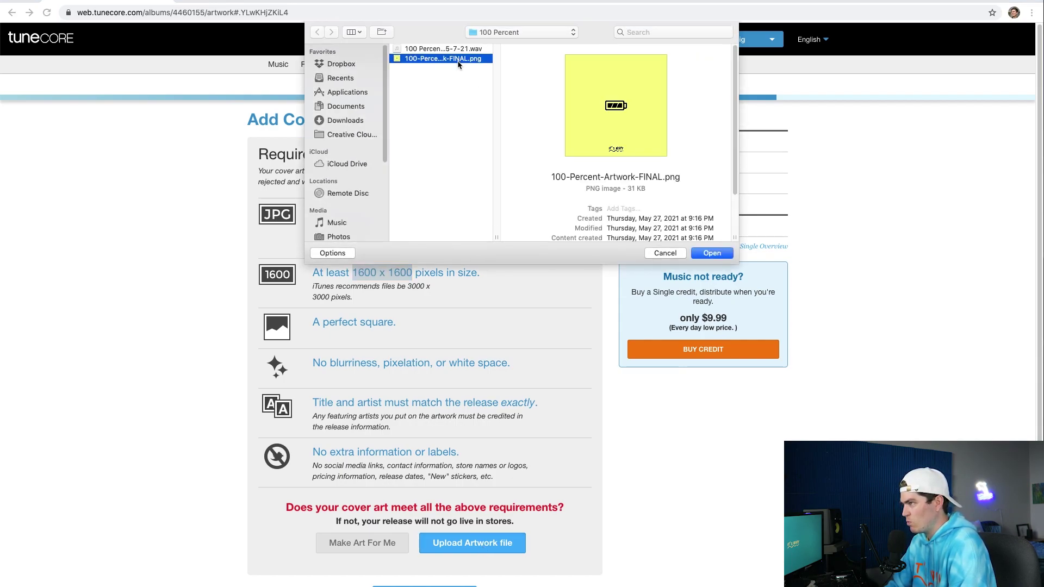
key("space")
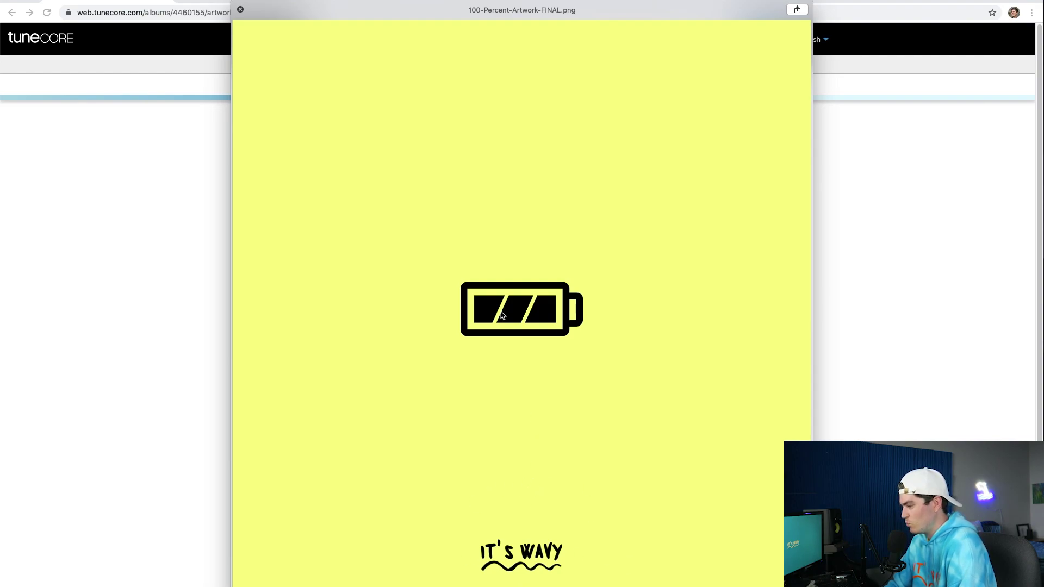
key("space")
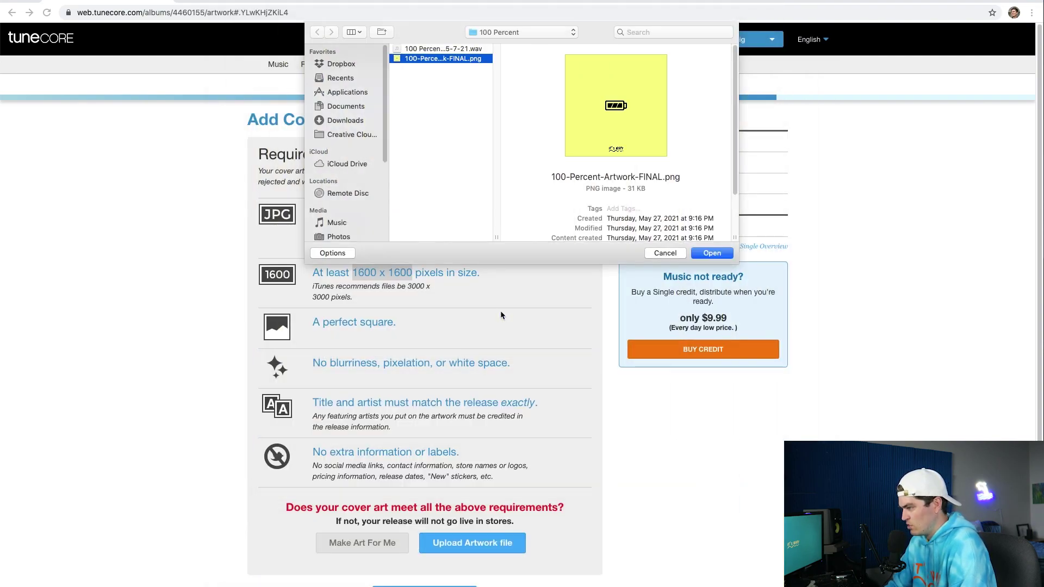
double_click(450, 59)
Step: Save the yellow battery cover art and continue to the single overview
scroll(516, 387, "down", 1)
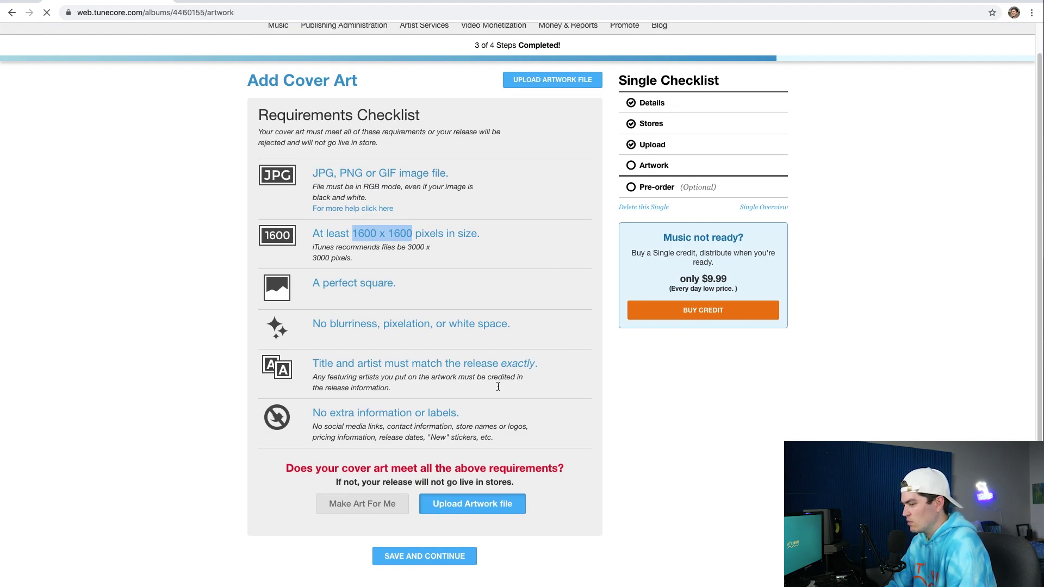
scroll(487, 391, "down", 5)
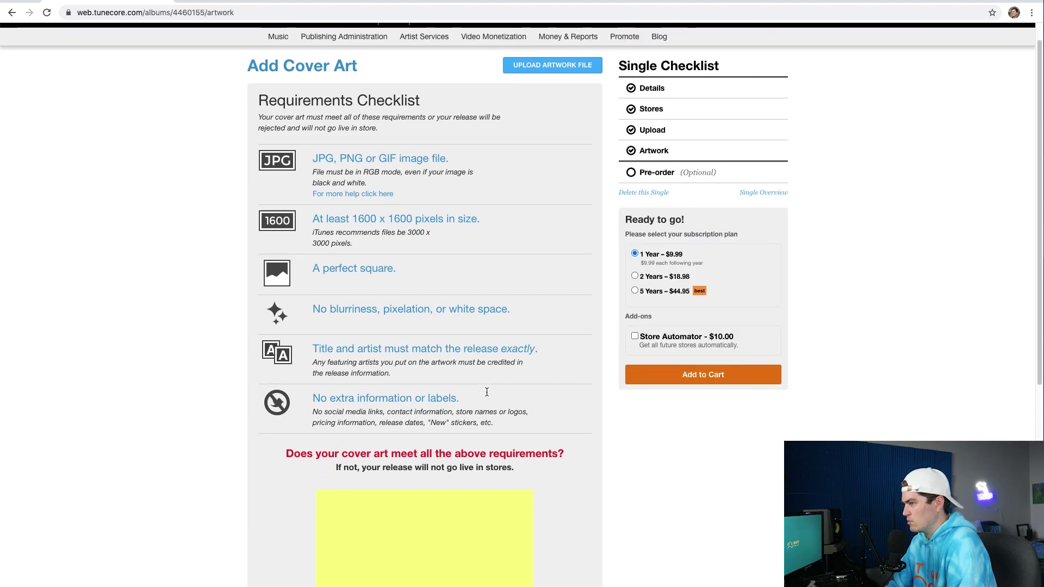
scroll(487, 395, "down", 1)
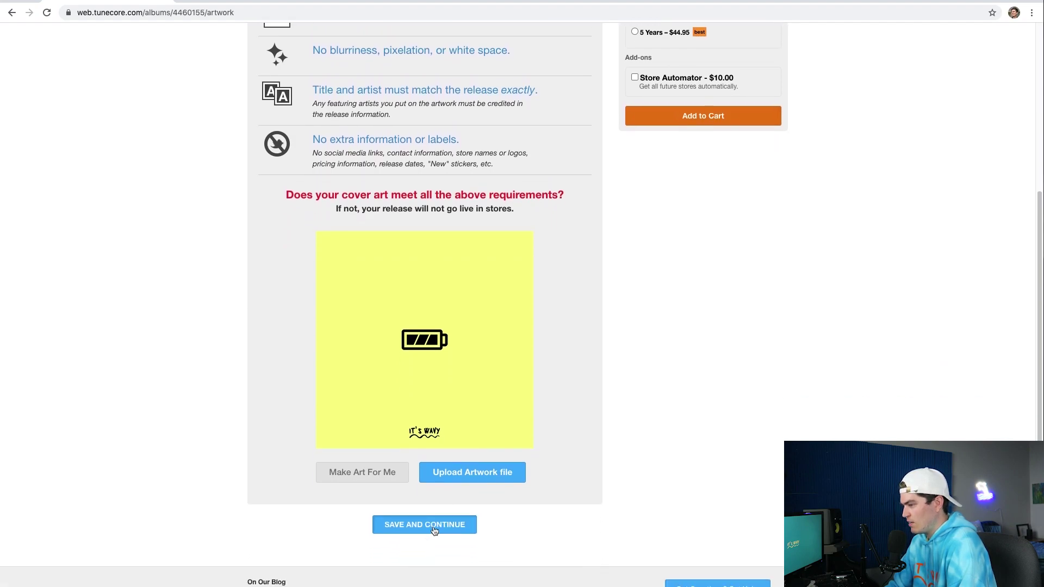
left_click(434, 531)
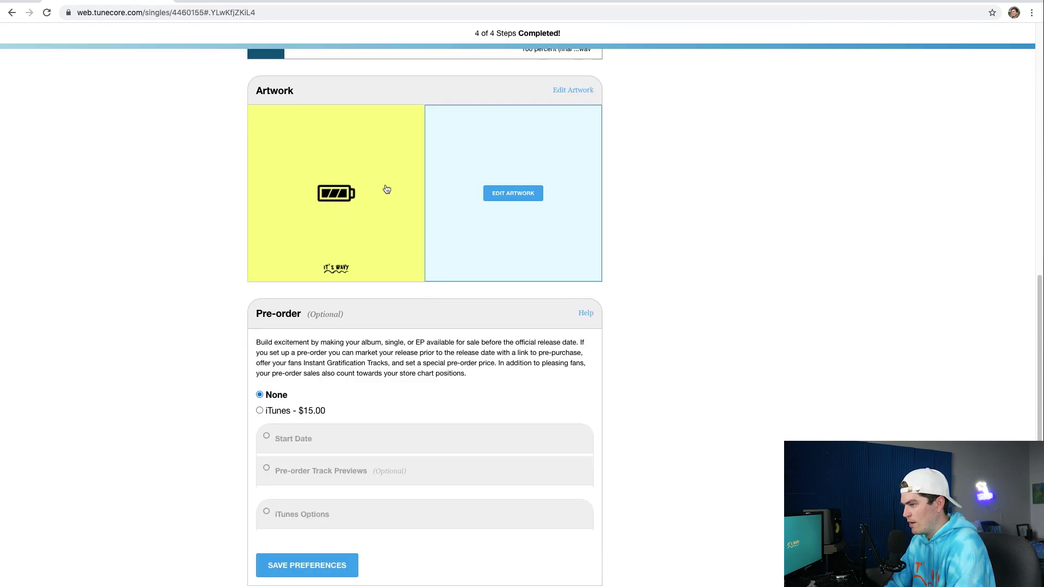
scroll(350, 220, "up", 5)
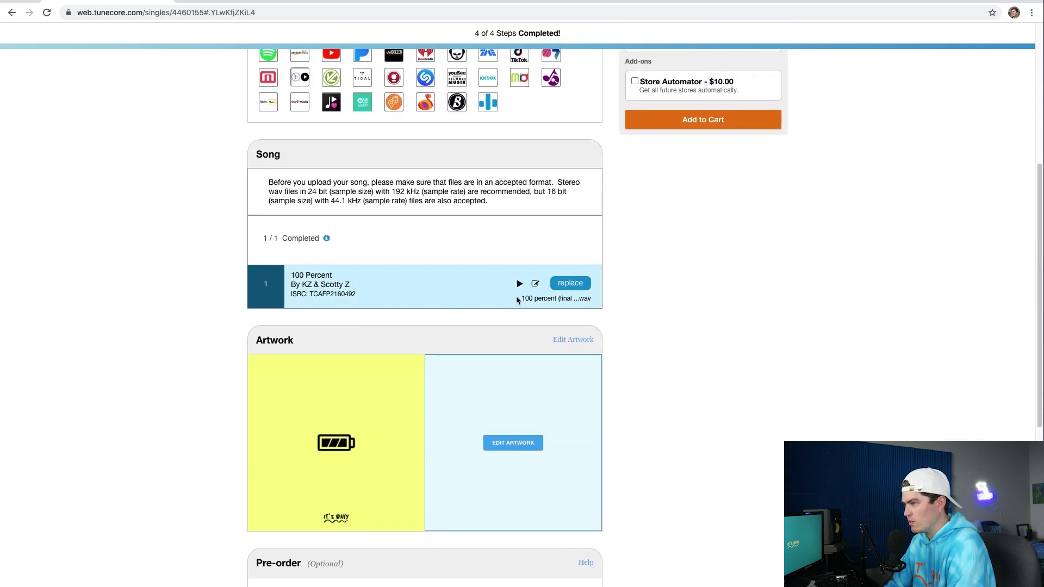
scroll(517, 299, "up", 2)
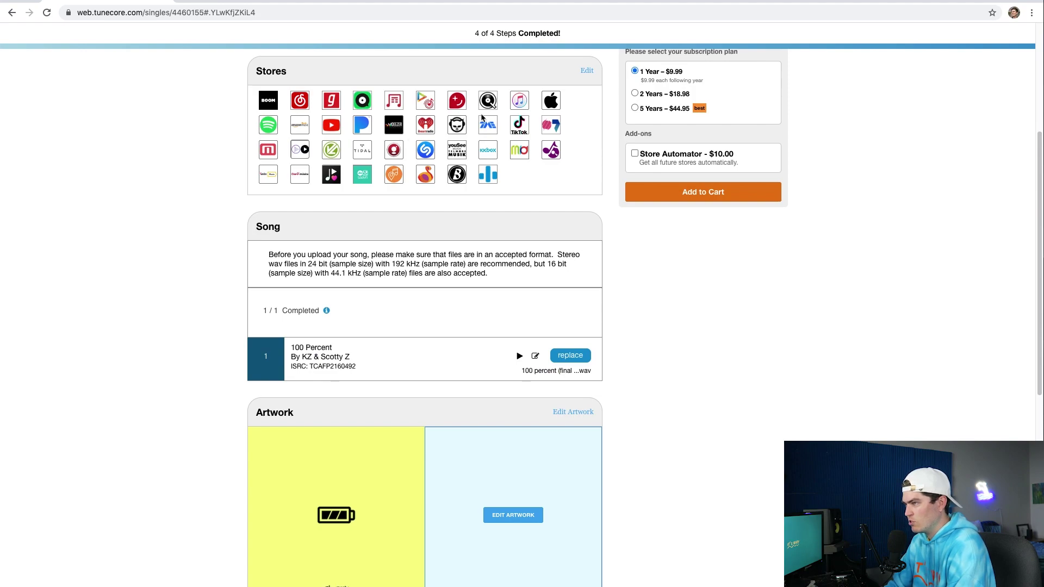
scroll(481, 118, "up", 1)
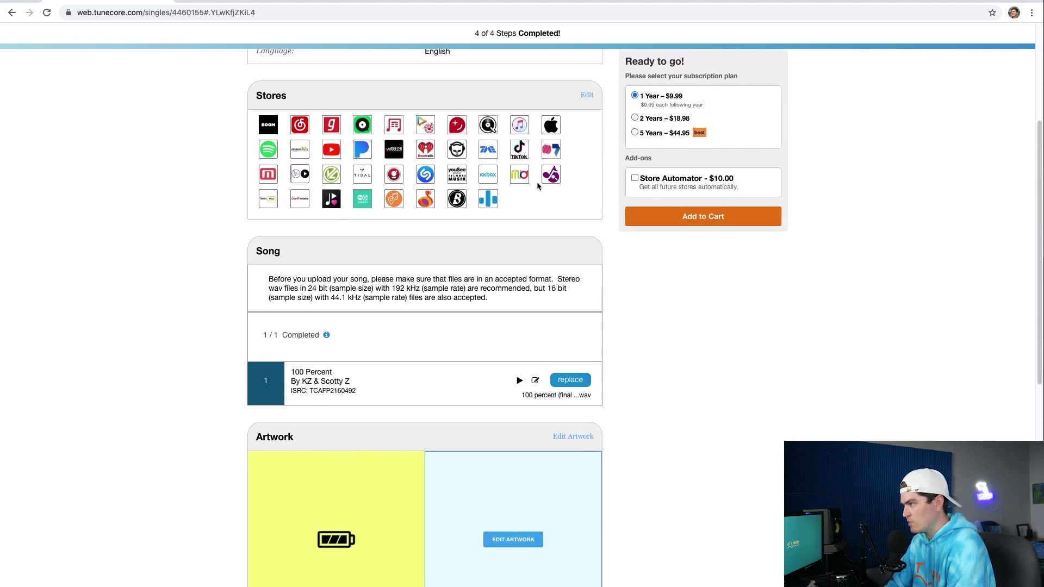
scroll(546, 179, "down", 7)
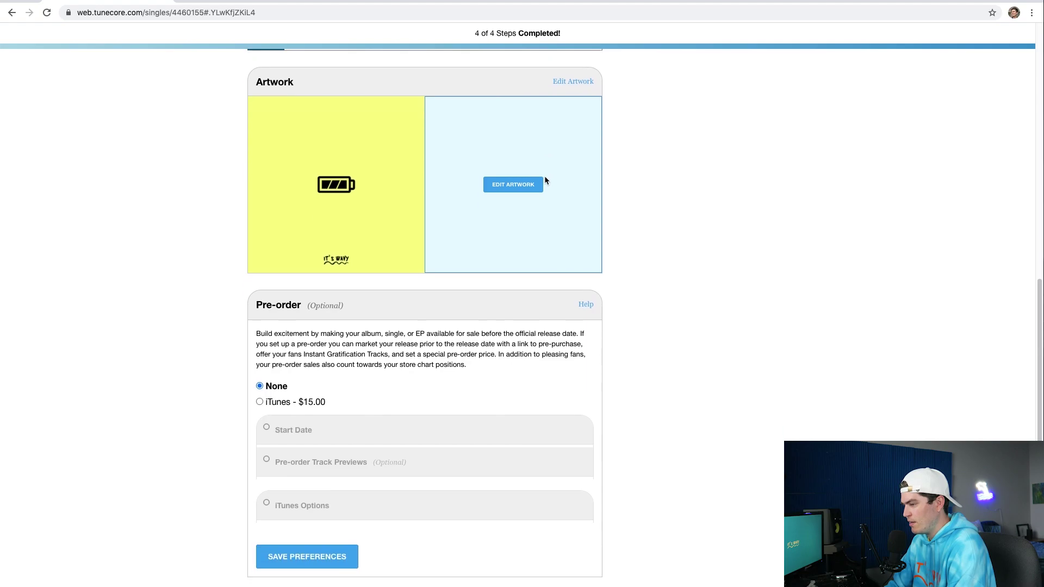
scroll(384, 320, "up", 2)
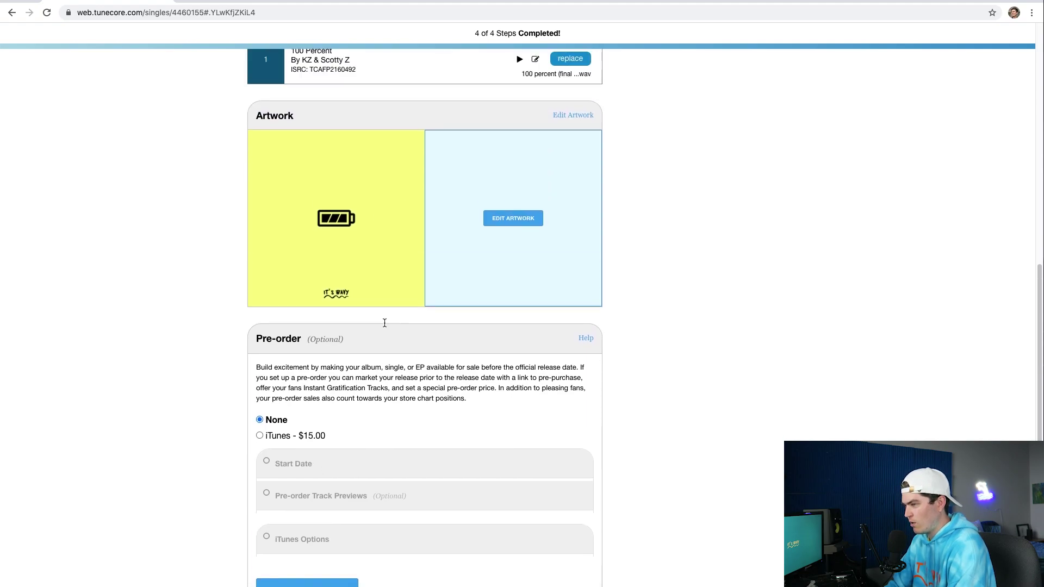
scroll(385, 326, "up", 6)
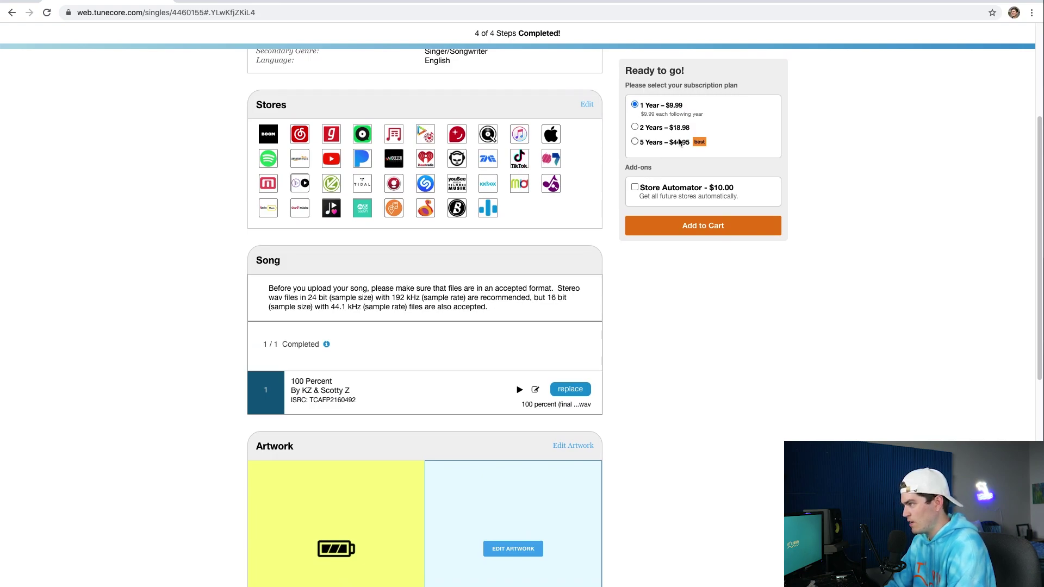
scroll(706, 130, "up", 1)
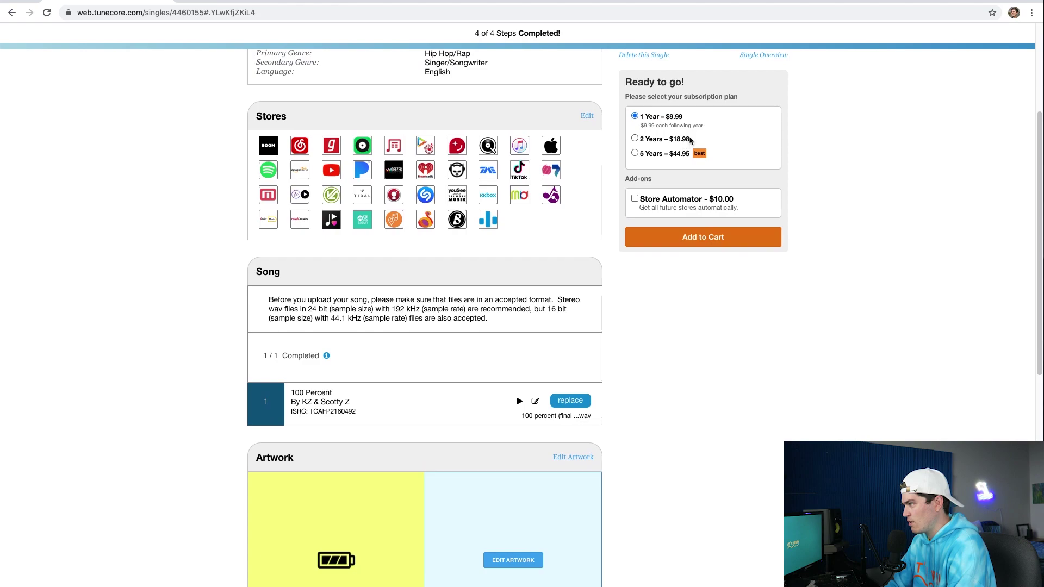